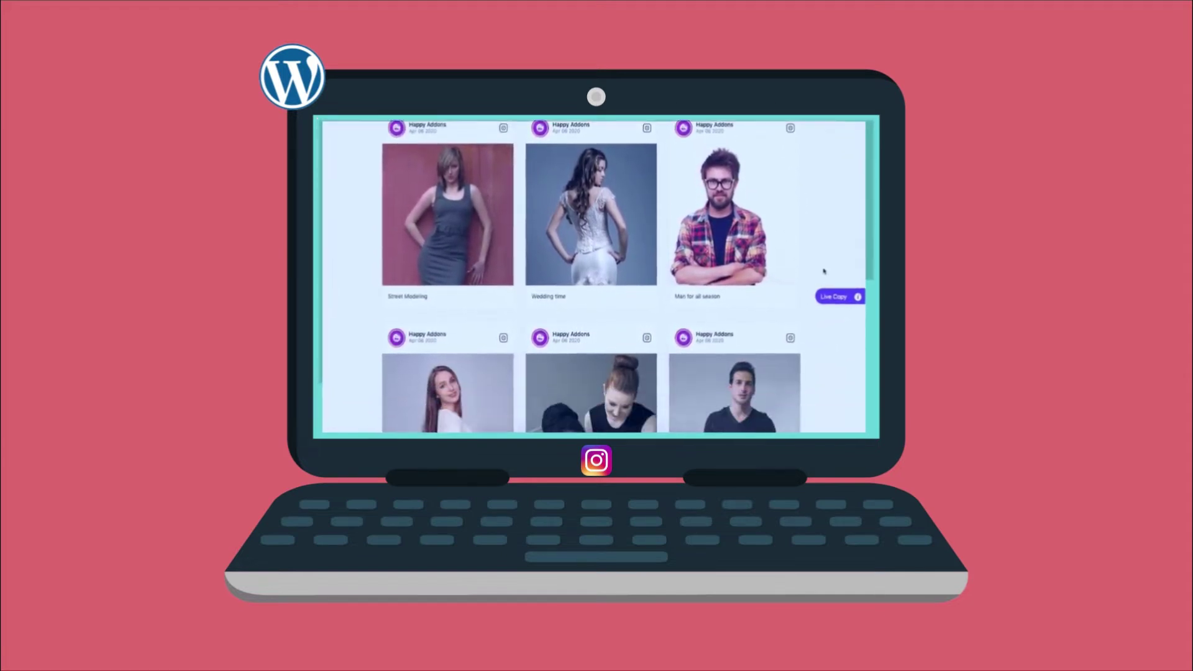
Drop the Happy Addons Instagram Feed widget onto the page below the Design 1 heading
scroll(829, 271, "down", 5)
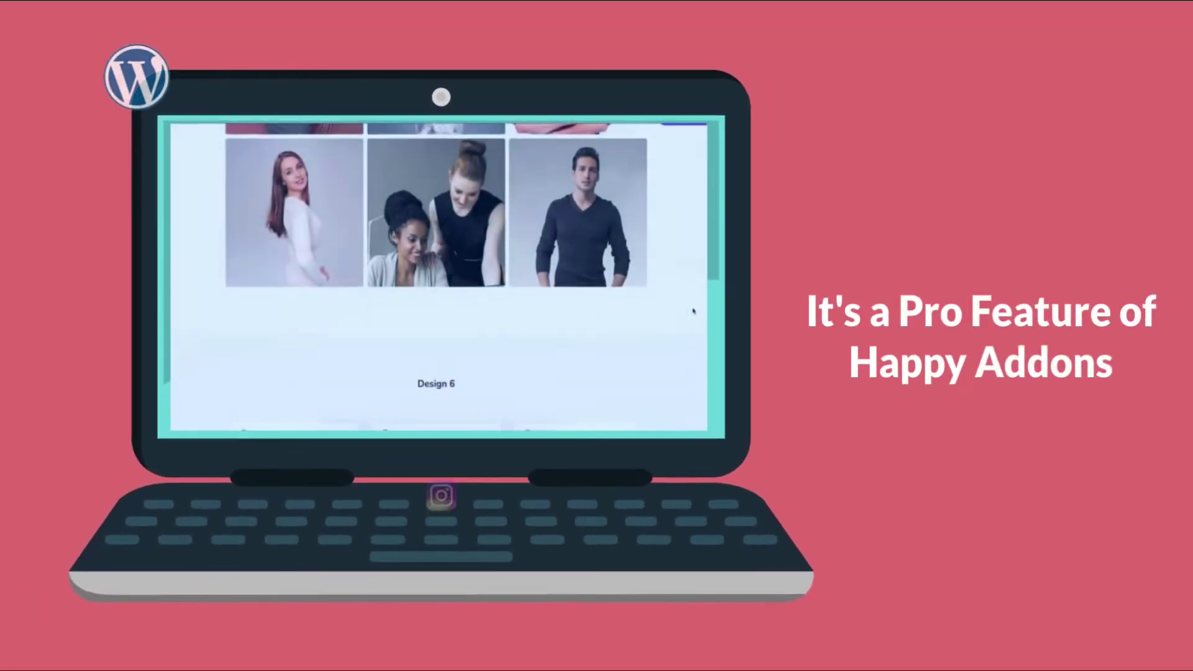
scroll(694, 311, "down", 4)
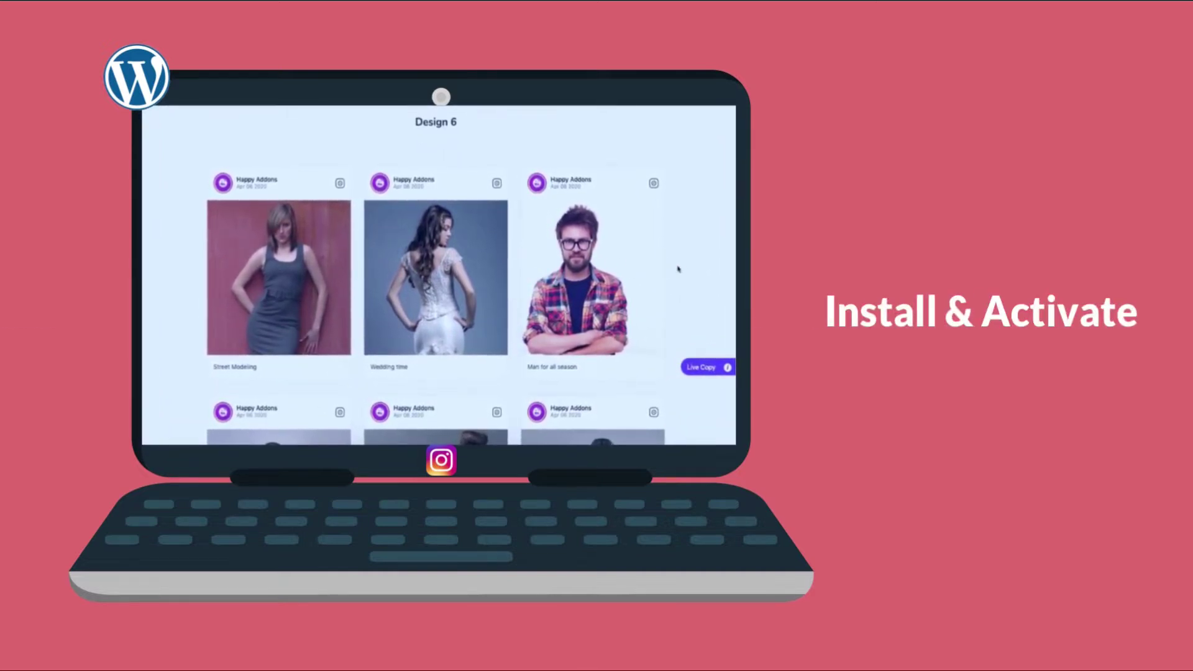
scroll(684, 269, "down", 5)
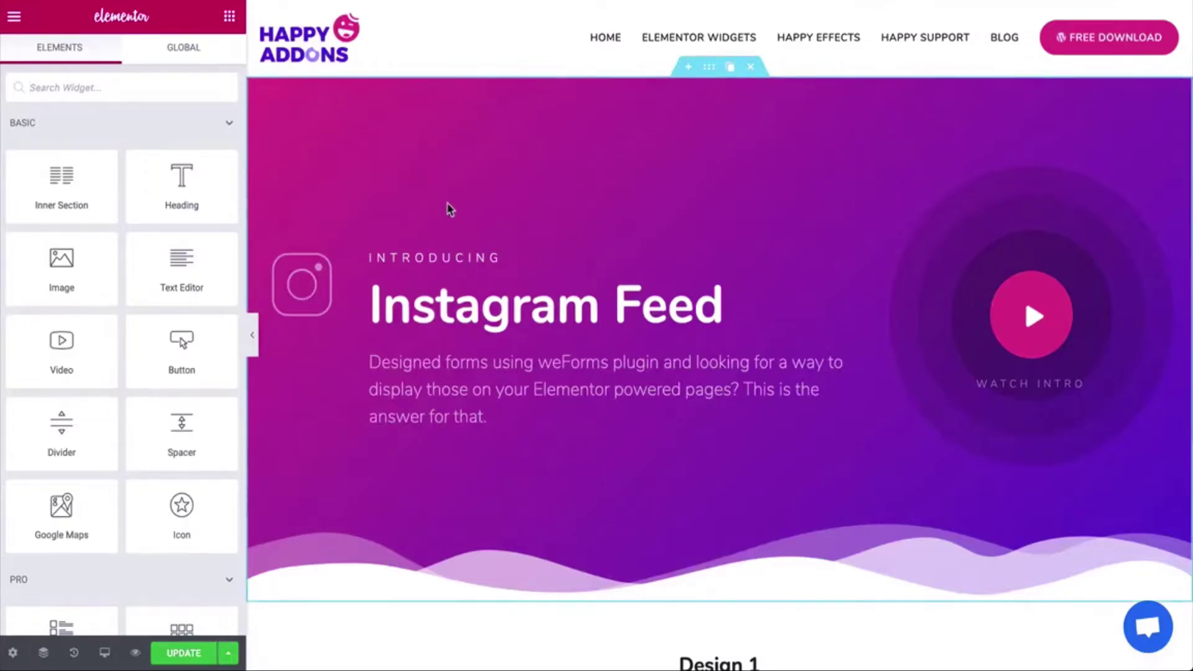
scroll(449, 208, "down", 2)
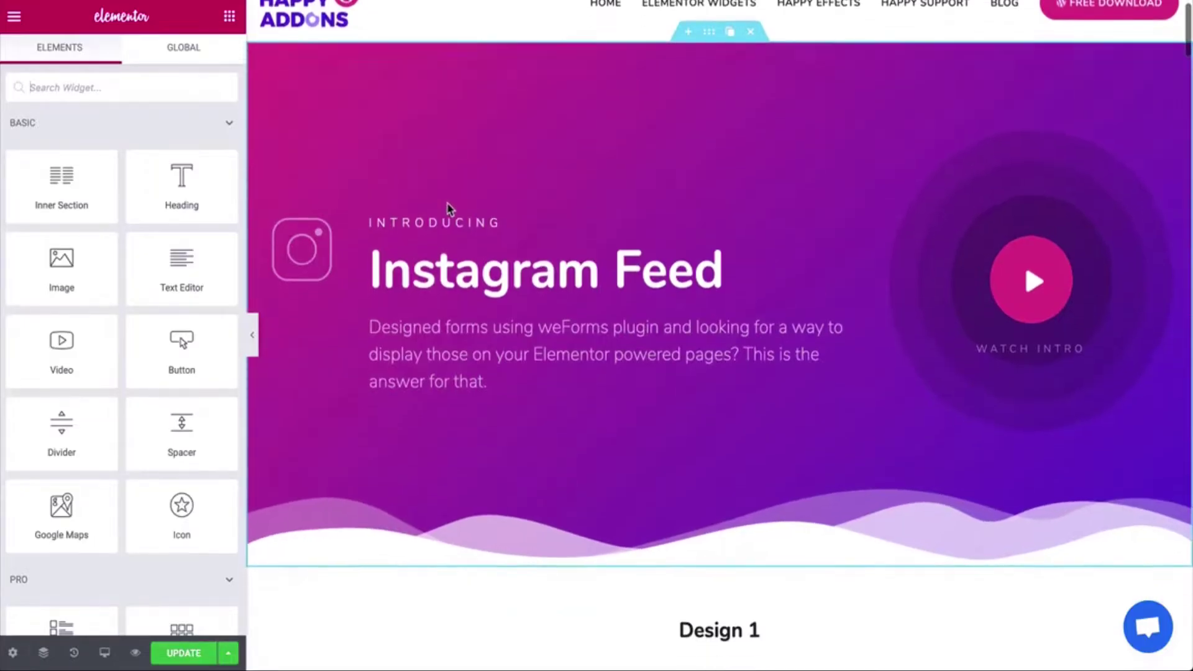
scroll(469, 181, "up", 2)
scroll(471, 248, "down", 3)
scroll(472, 292, "down", 1)
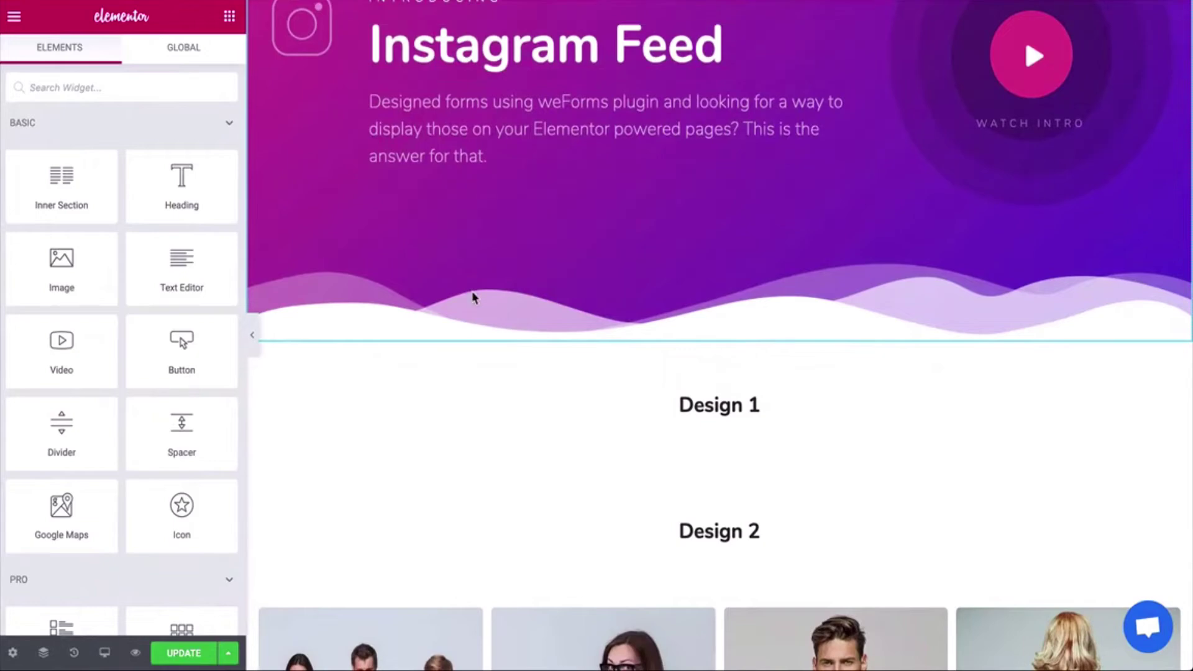
scroll(180, 267, "down", 10)
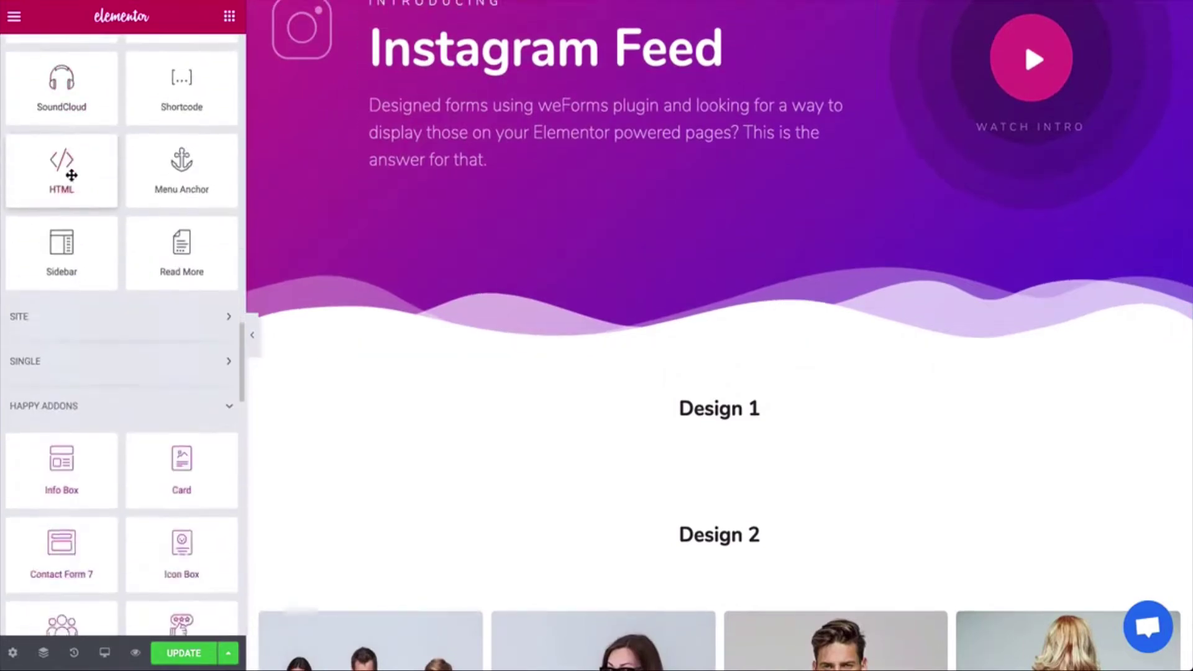
scroll(181, 266, "down", 10)
left_click_drag(182, 391, 677, 483)
scroll(580, 456, "down", 2)
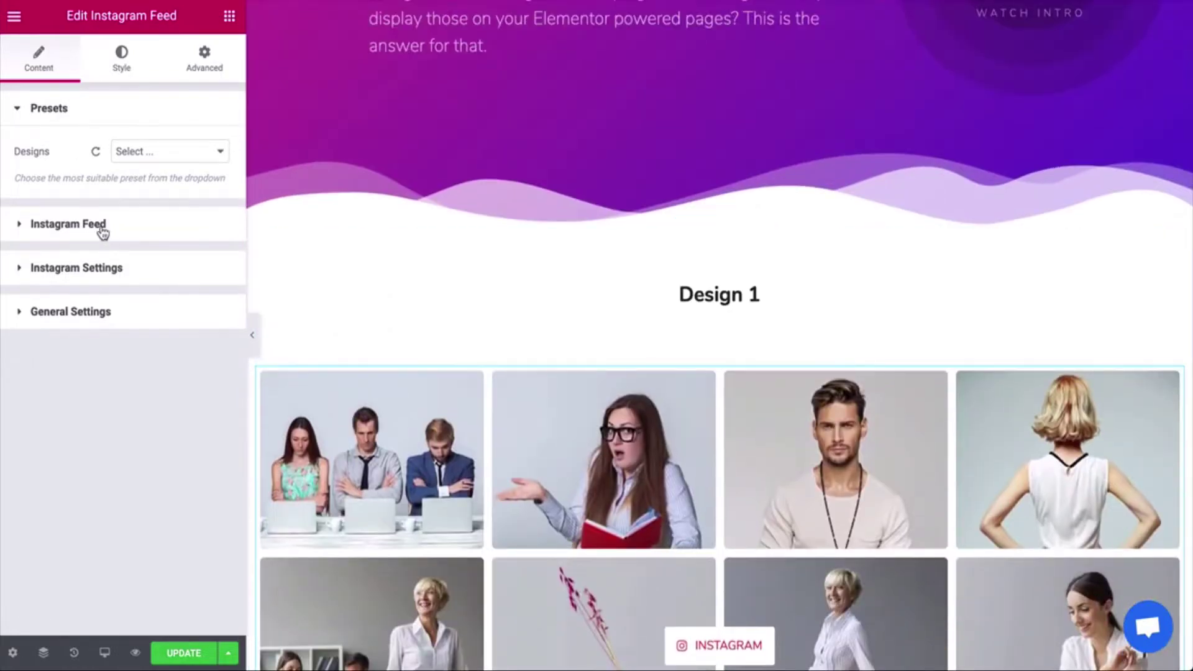
Check the access token, then set Image Items to 6 and Image Size to Standard Resolution
left_click(102, 229)
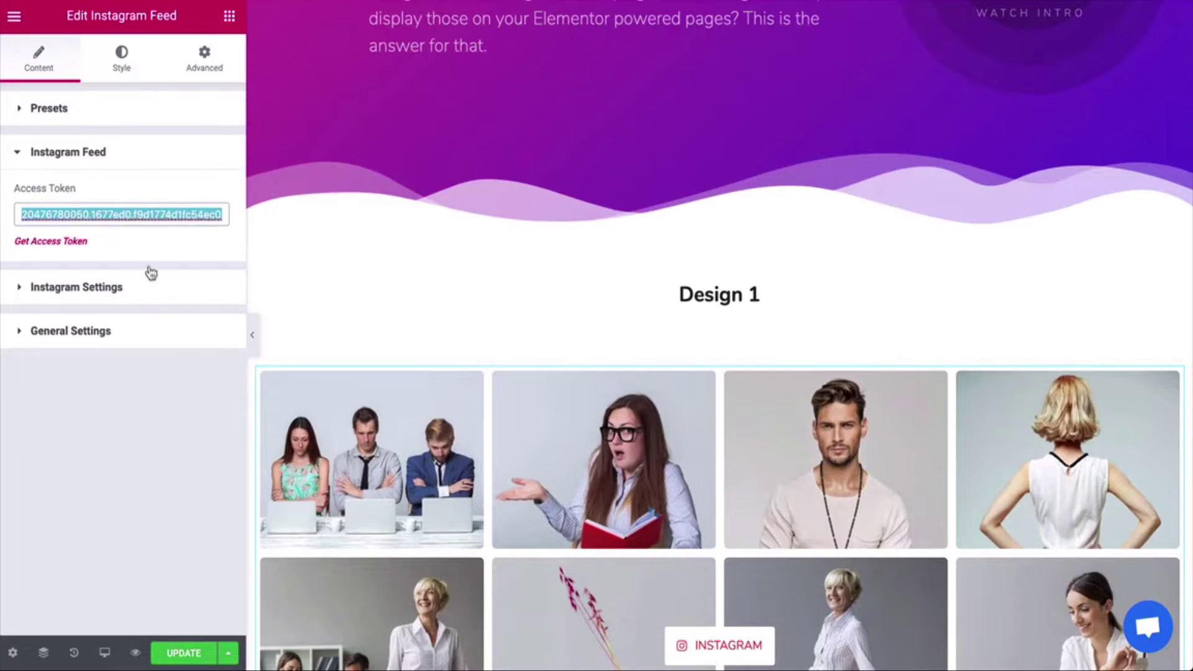
left_click(154, 196)
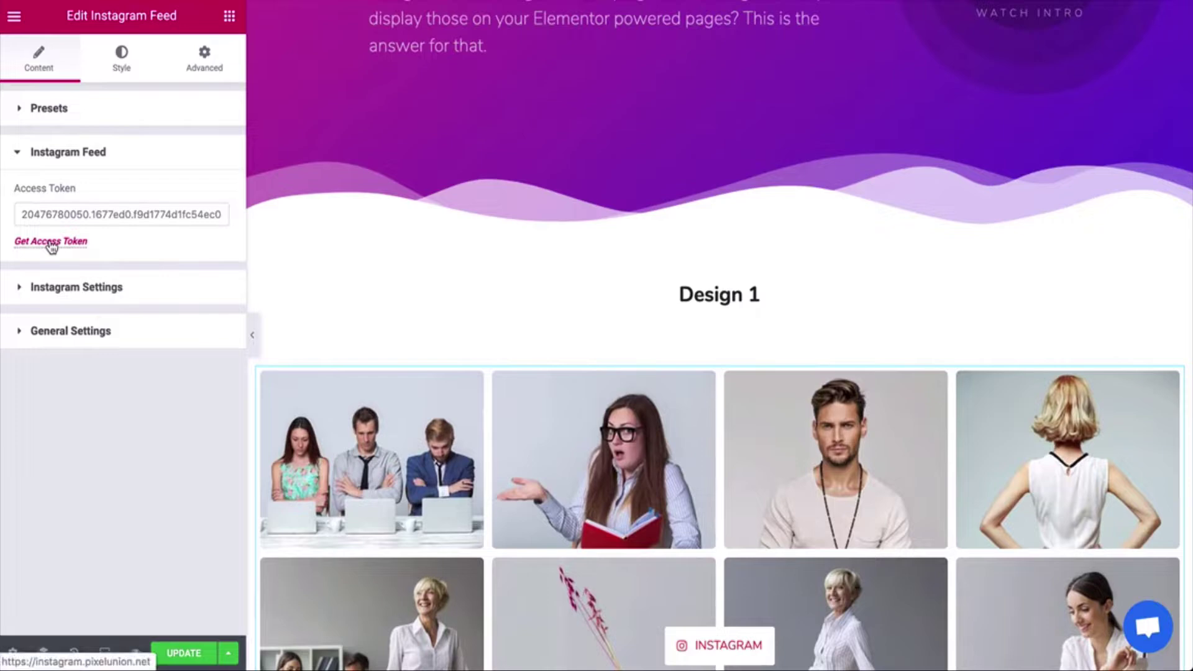
left_click(56, 287)
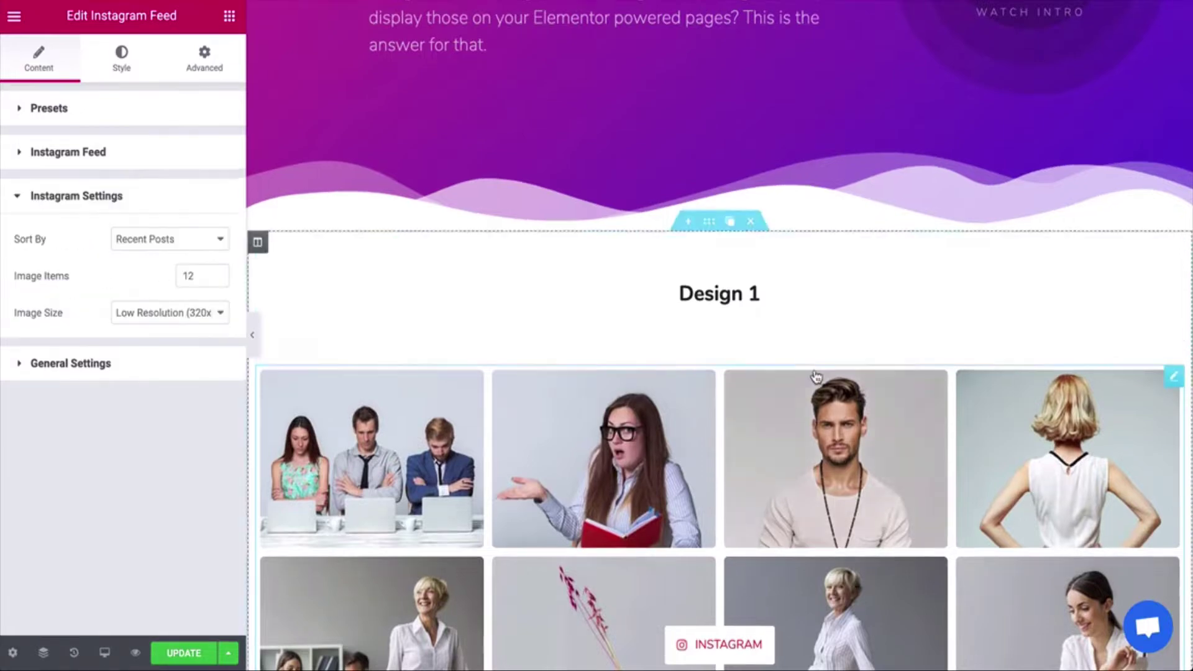
scroll(833, 429, "down", 3)
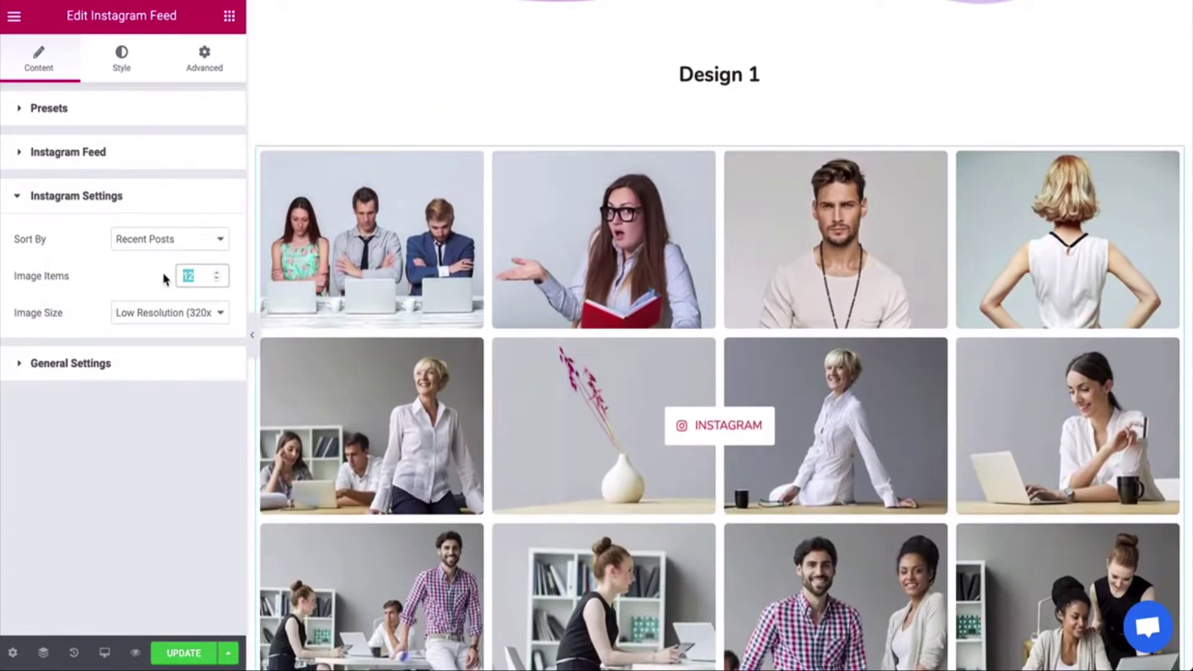
type("6")
left_click(163, 312)
left_click(165, 326)
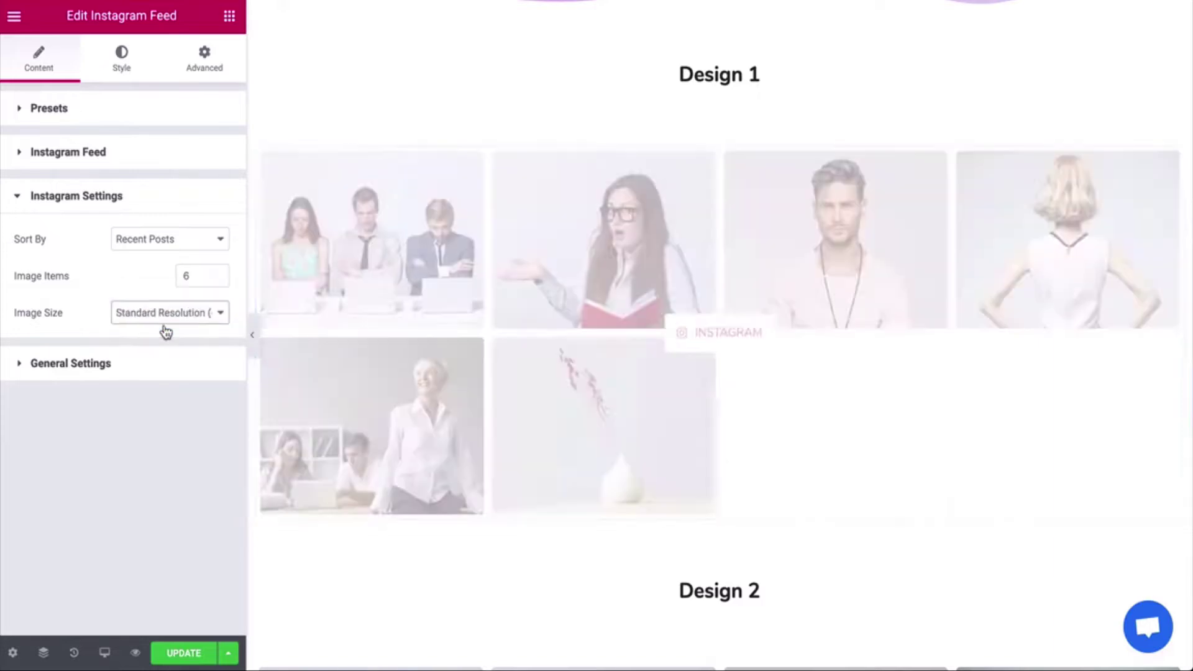
Try 3, 6, 5 and 4 grid columns for the feed, settling on 3 columns
left_click(152, 363)
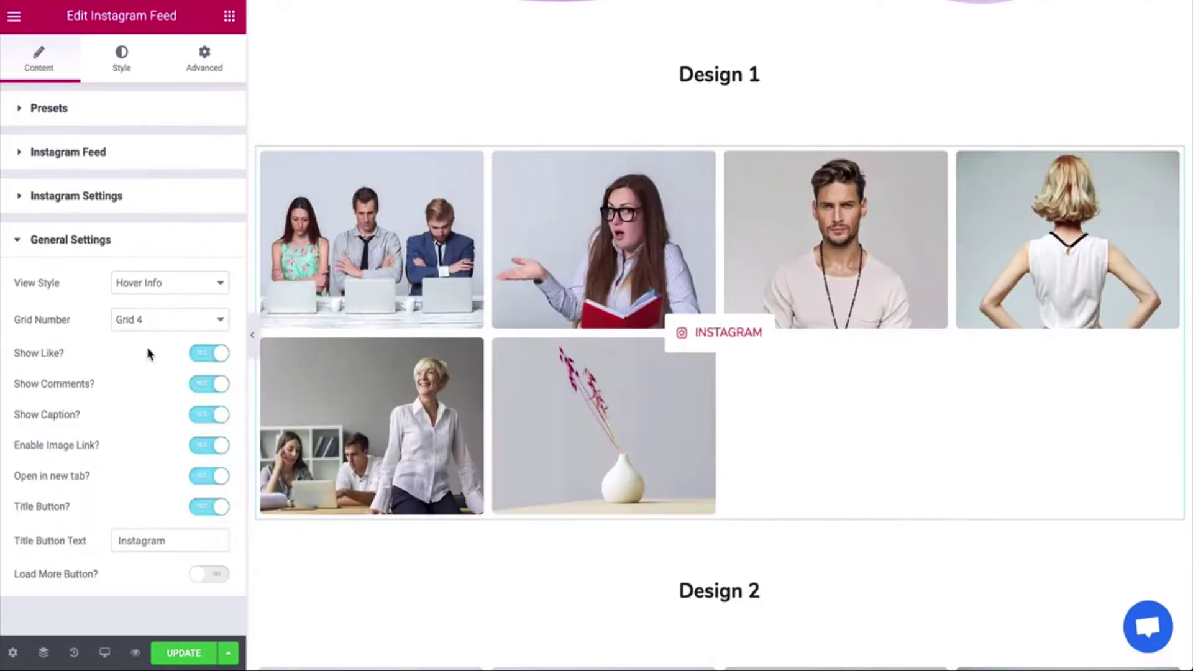
left_click(170, 325)
left_click(149, 305)
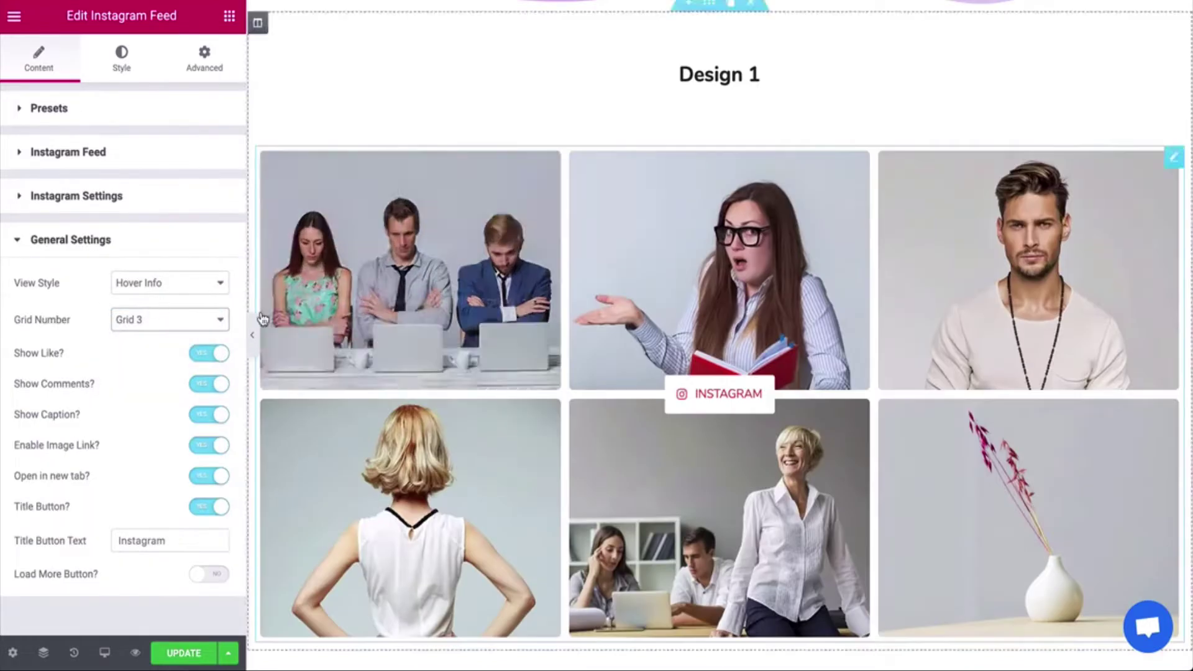
left_click(143, 322)
left_click(134, 363)
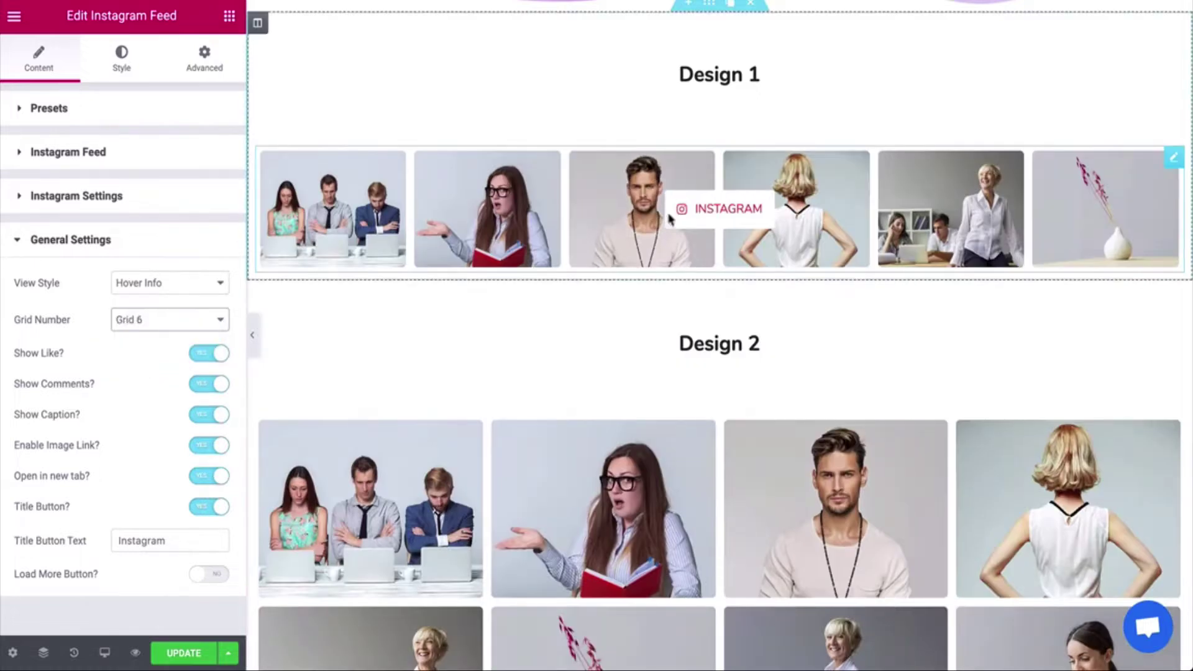
scroll(294, 373, "up", 4)
left_click(171, 320)
left_click(150, 304)
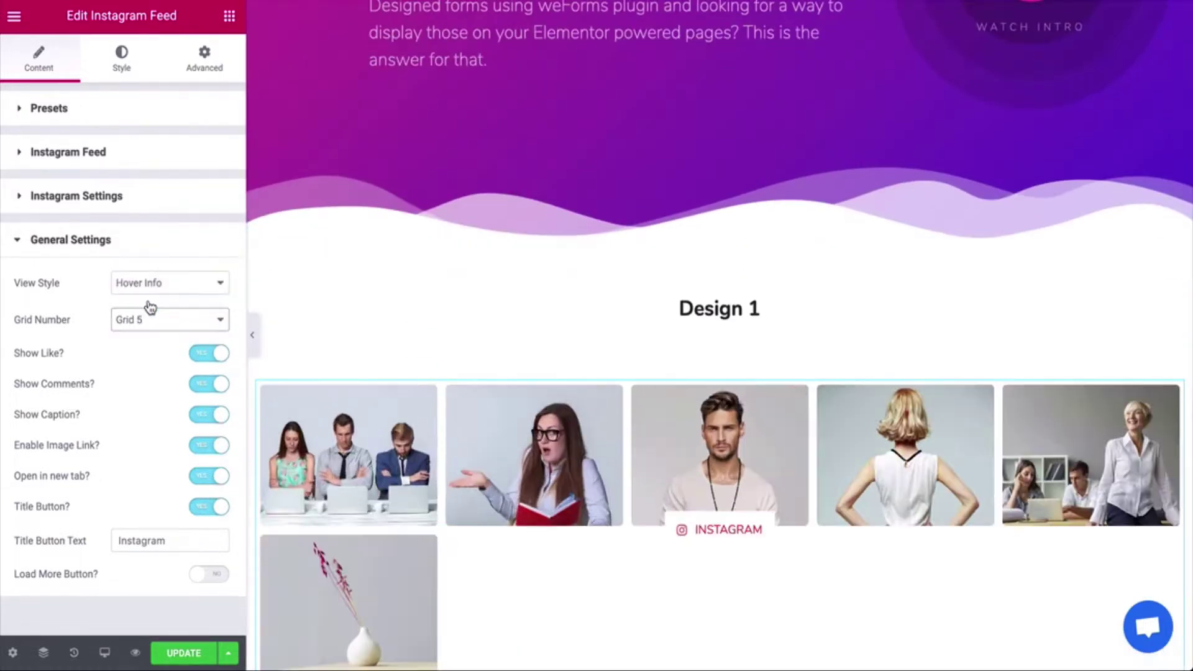
left_click(149, 314)
left_click(147, 305)
left_click(155, 313)
left_click(143, 303)
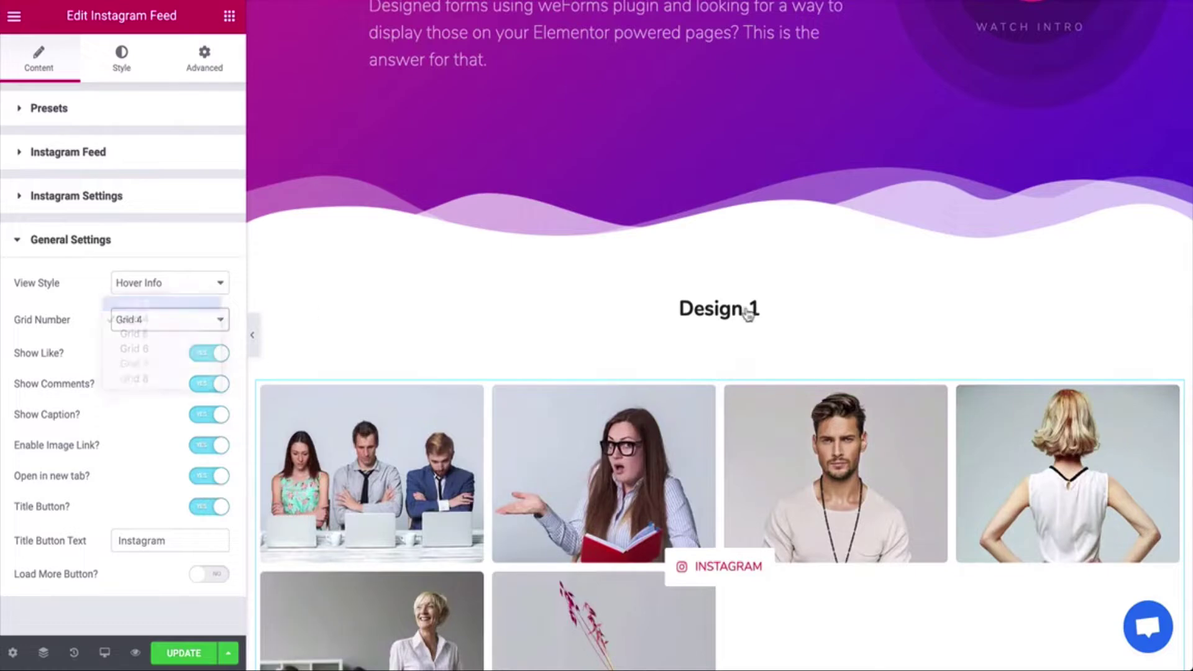
scroll(780, 306, "down", 3)
Test the like, comment, caption, link and title button toggles, ending with Load More enabled
left_click(209, 357)
left_click(209, 384)
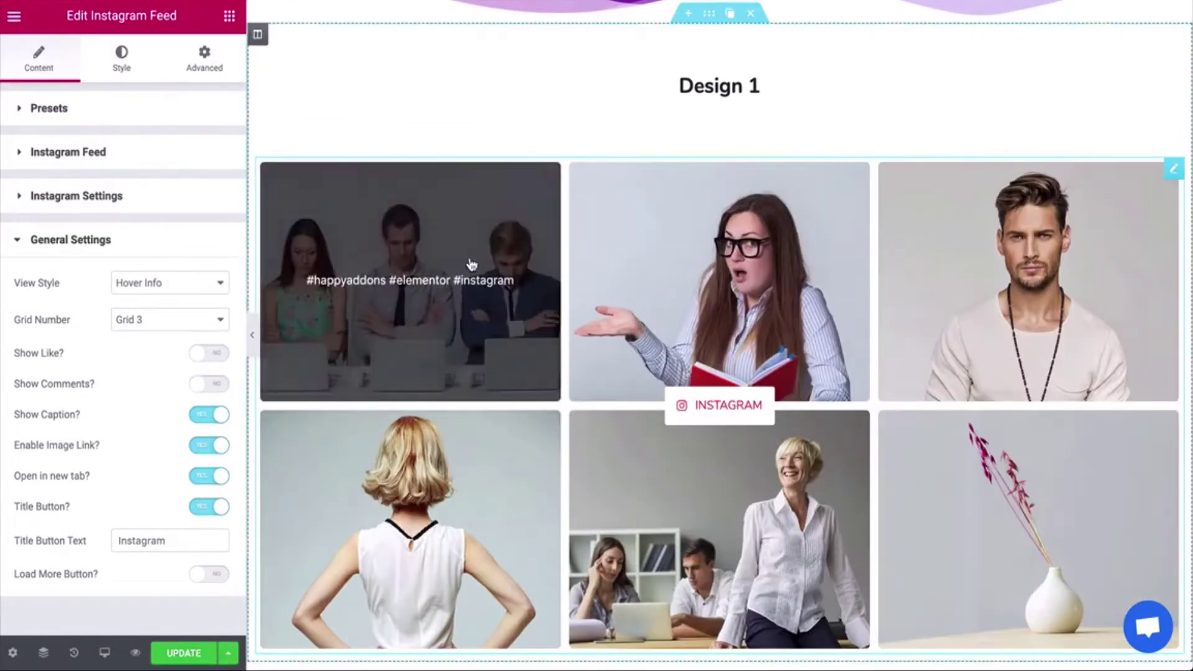
left_click(209, 414)
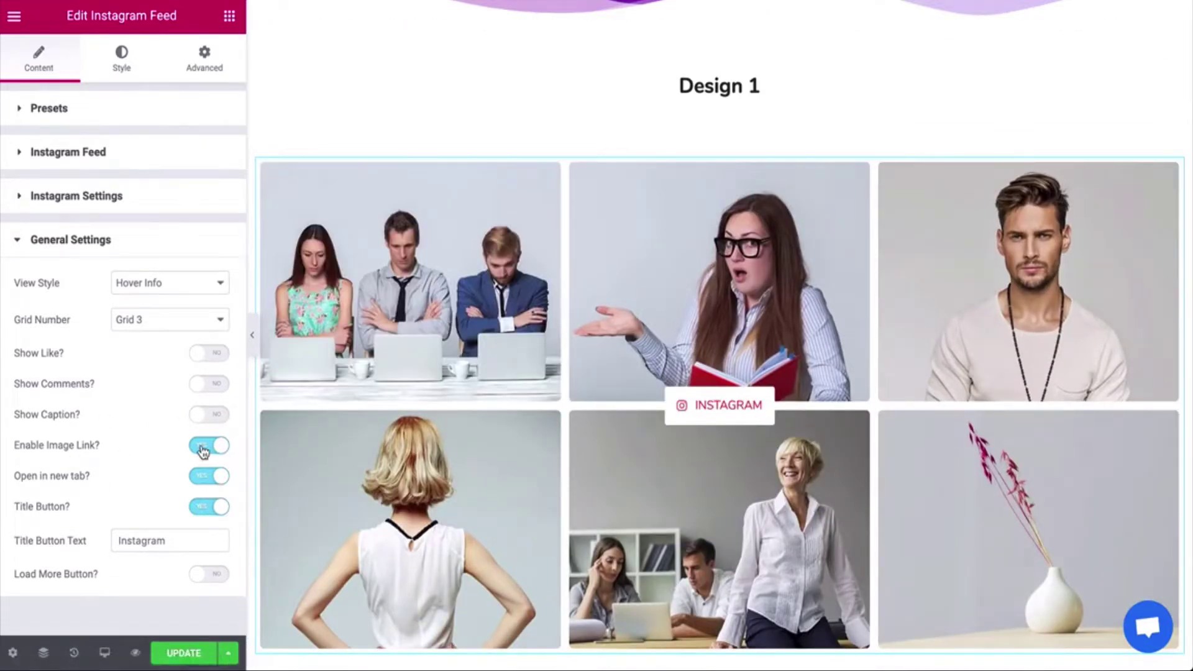
left_click(205, 446)
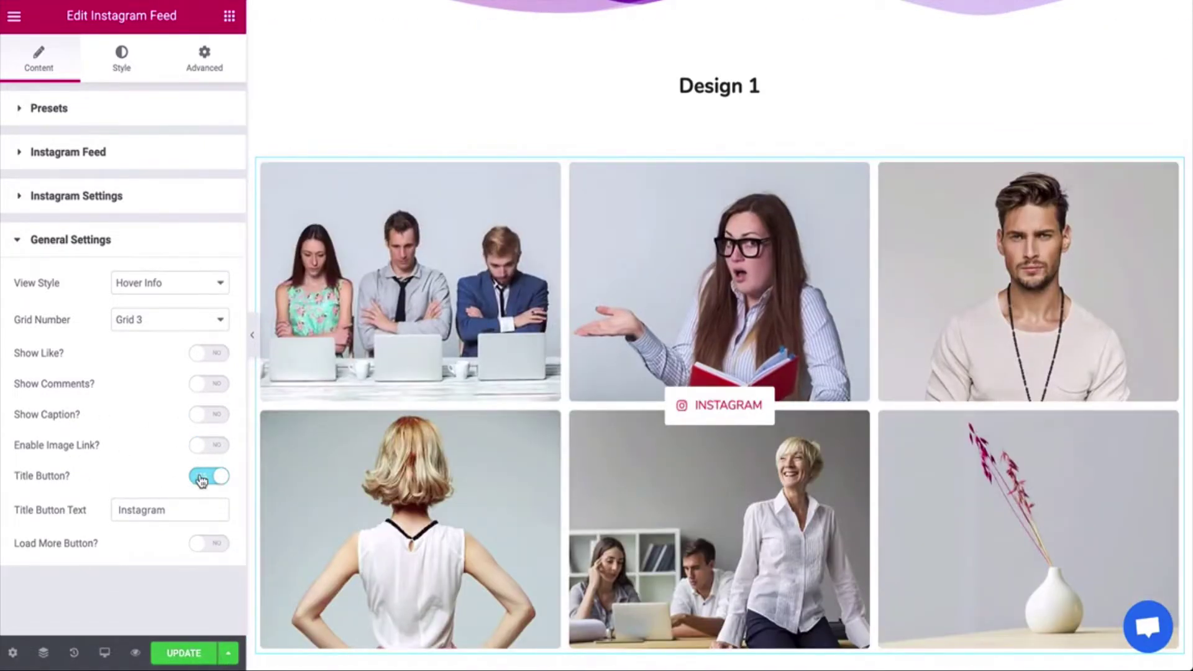
left_click(201, 479)
left_click(213, 508)
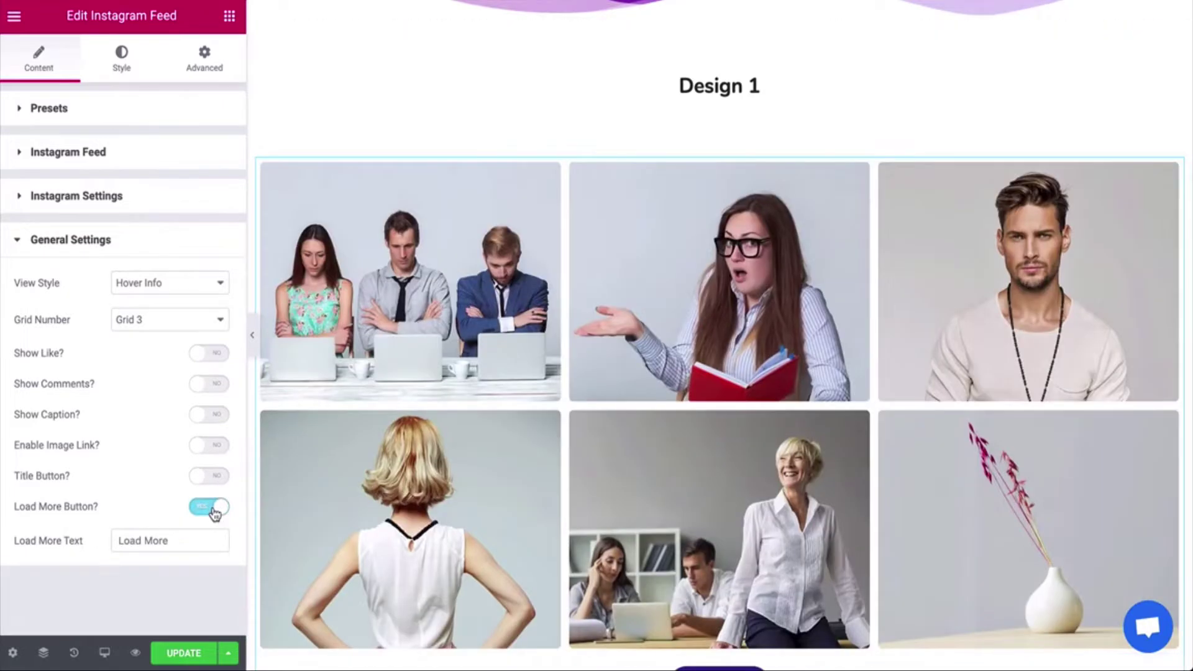
left_click(216, 478)
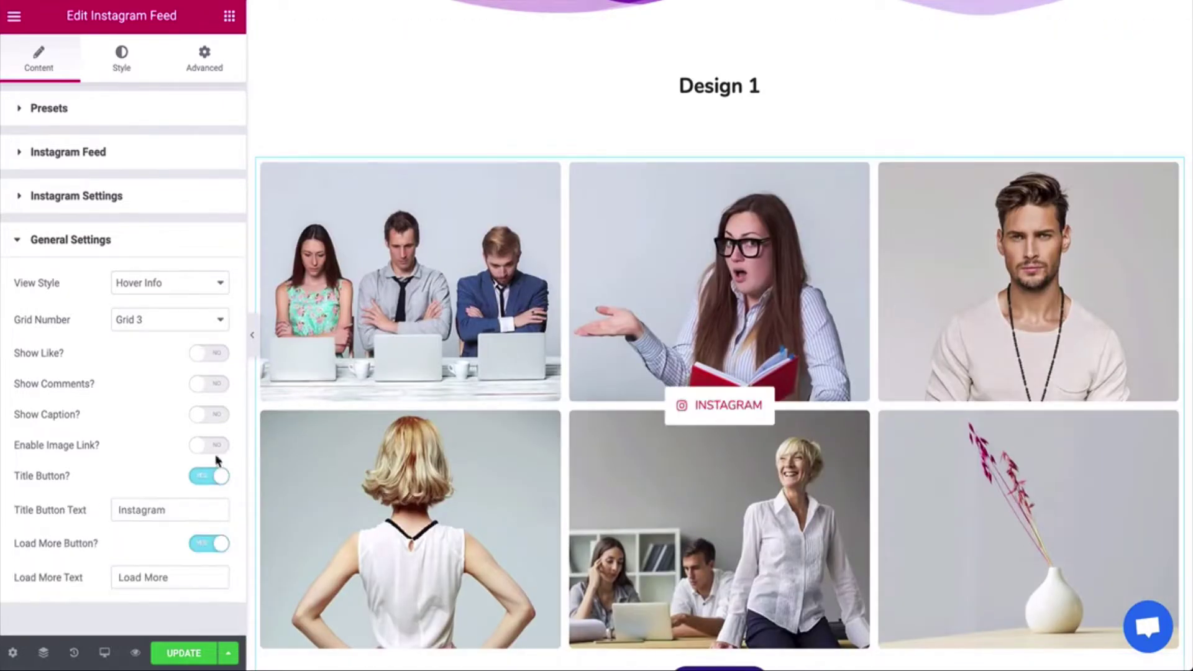
left_click(214, 447)
left_click(212, 415)
left_click(210, 384)
left_click(215, 353)
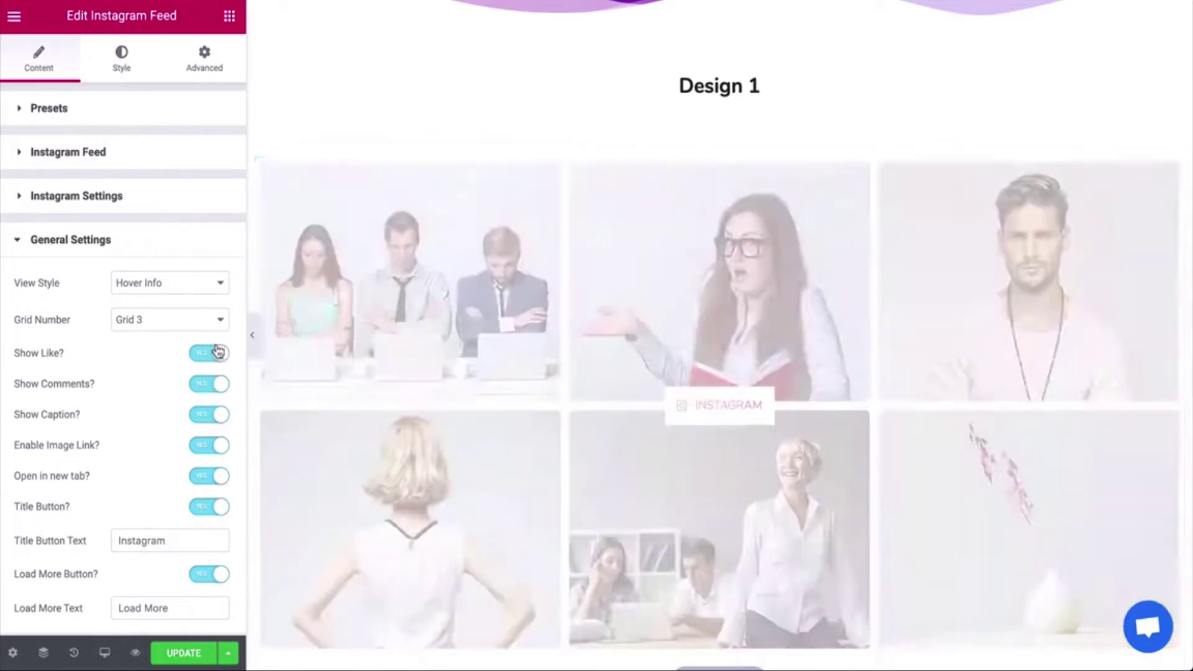
Set View Style to Feed View, hide the Instagram title button, and preview at full width
left_click(165, 283)
left_click(157, 298)
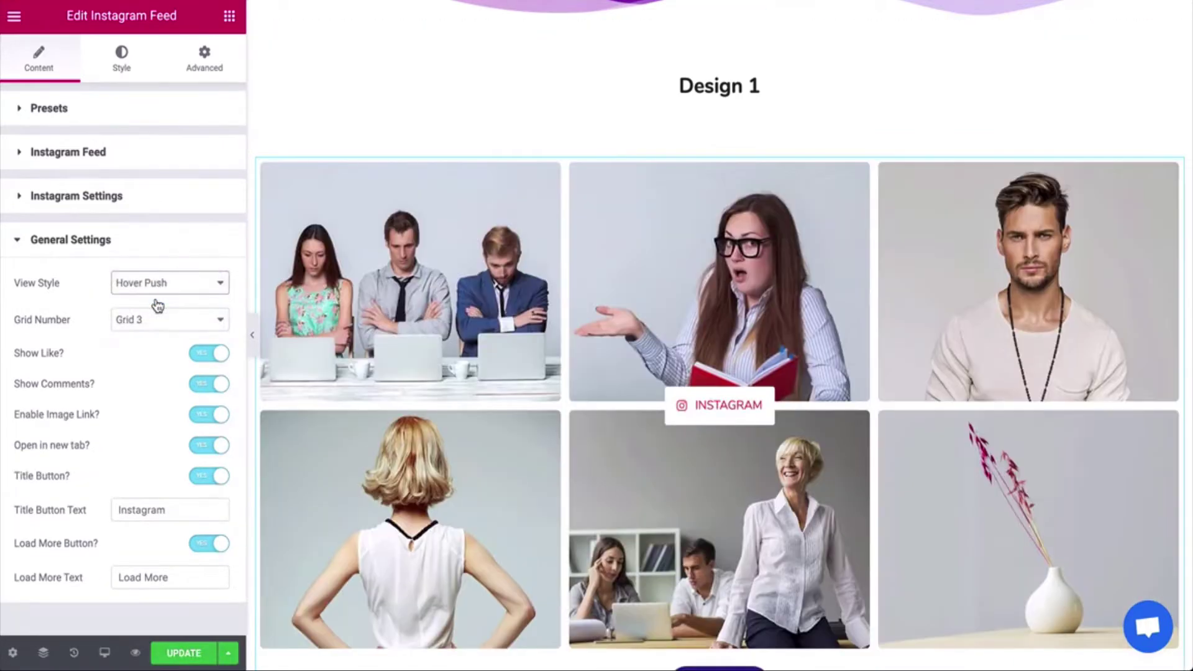
left_click(164, 283)
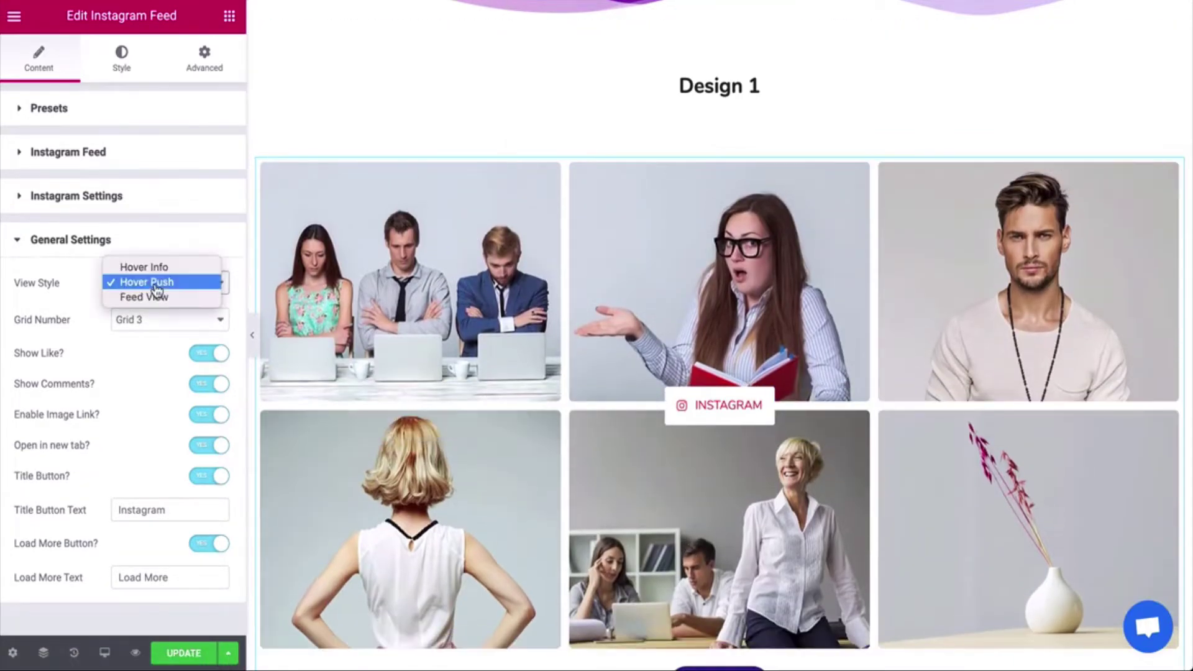
left_click(152, 295)
left_click(210, 445)
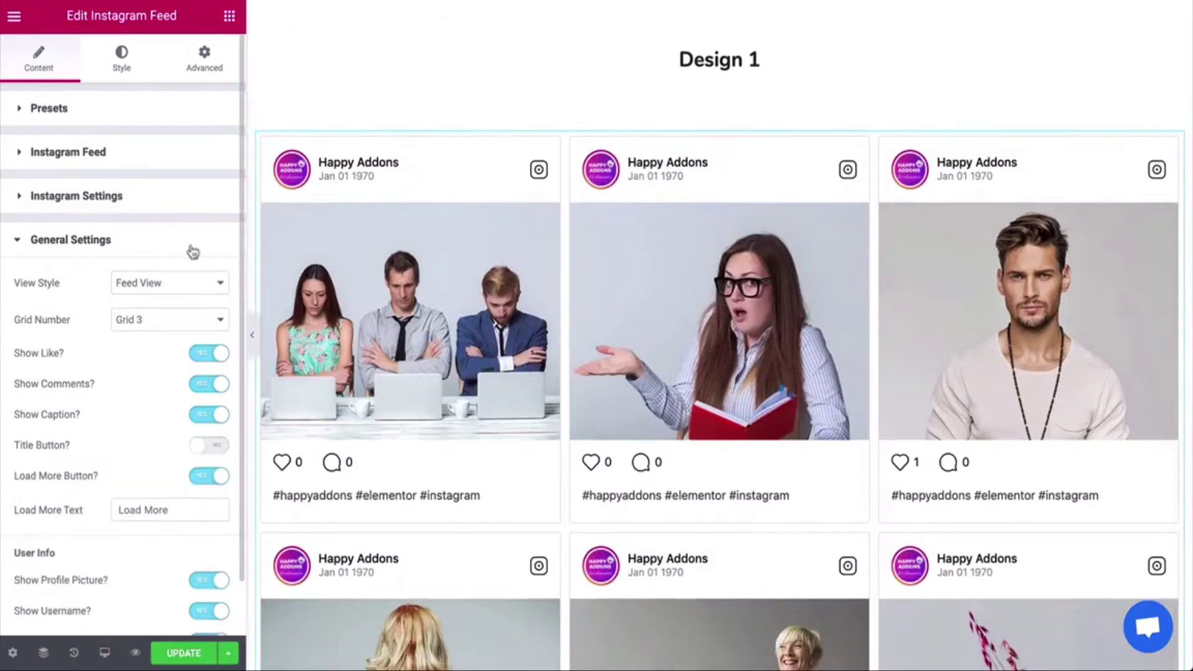
left_click(253, 336)
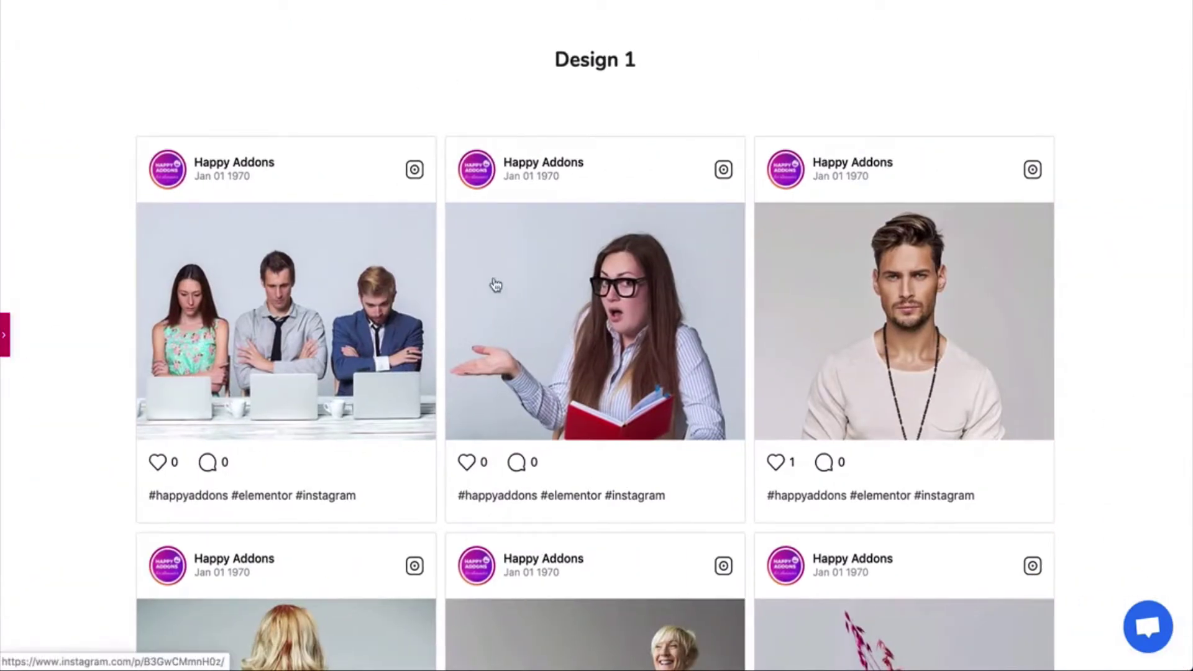
left_click(5, 330)
Set Space Between Item to 20 in the Instagram style settings
left_click(122, 60)
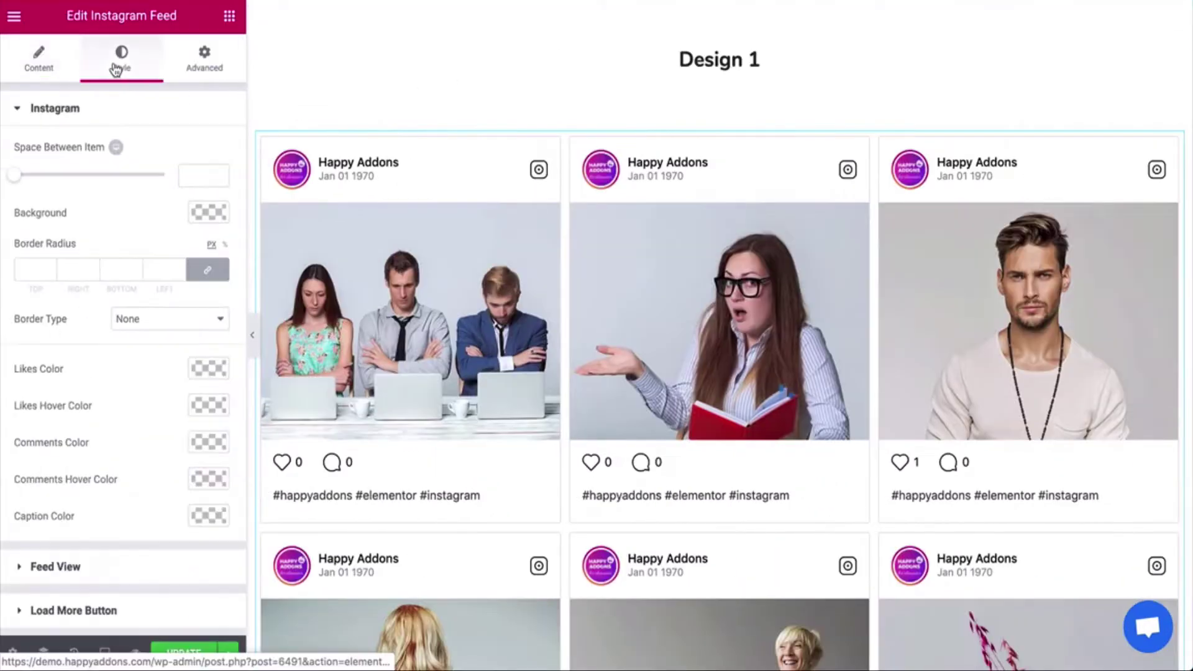
left_click(203, 176)
type("20")
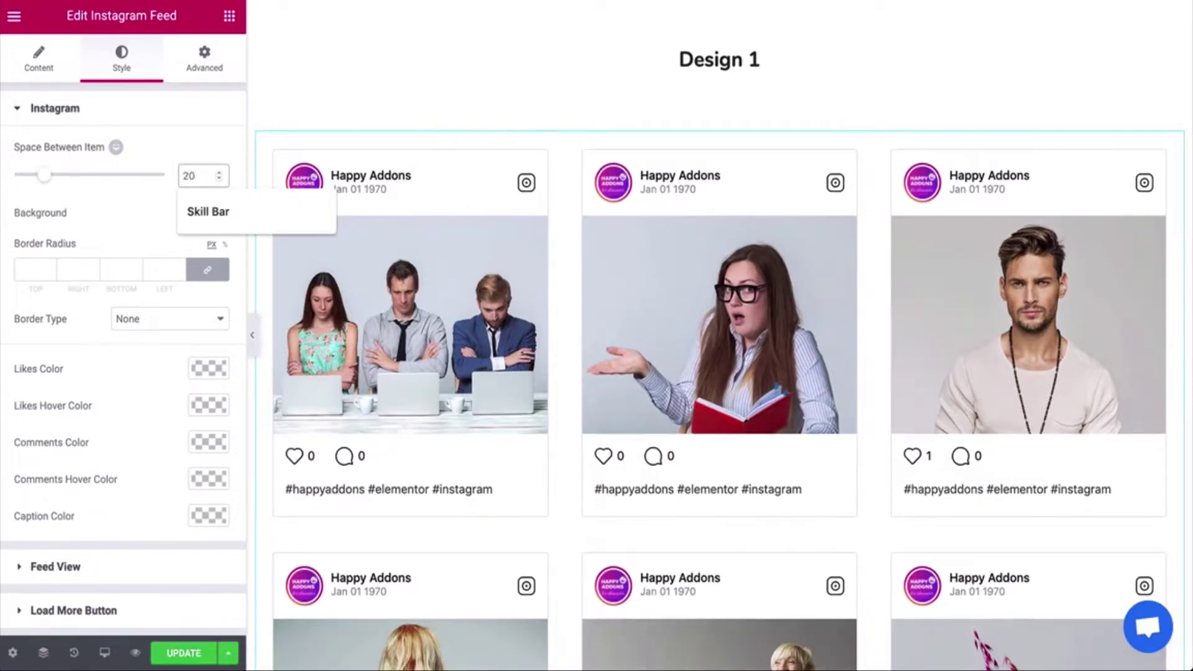
left_click(519, 311)
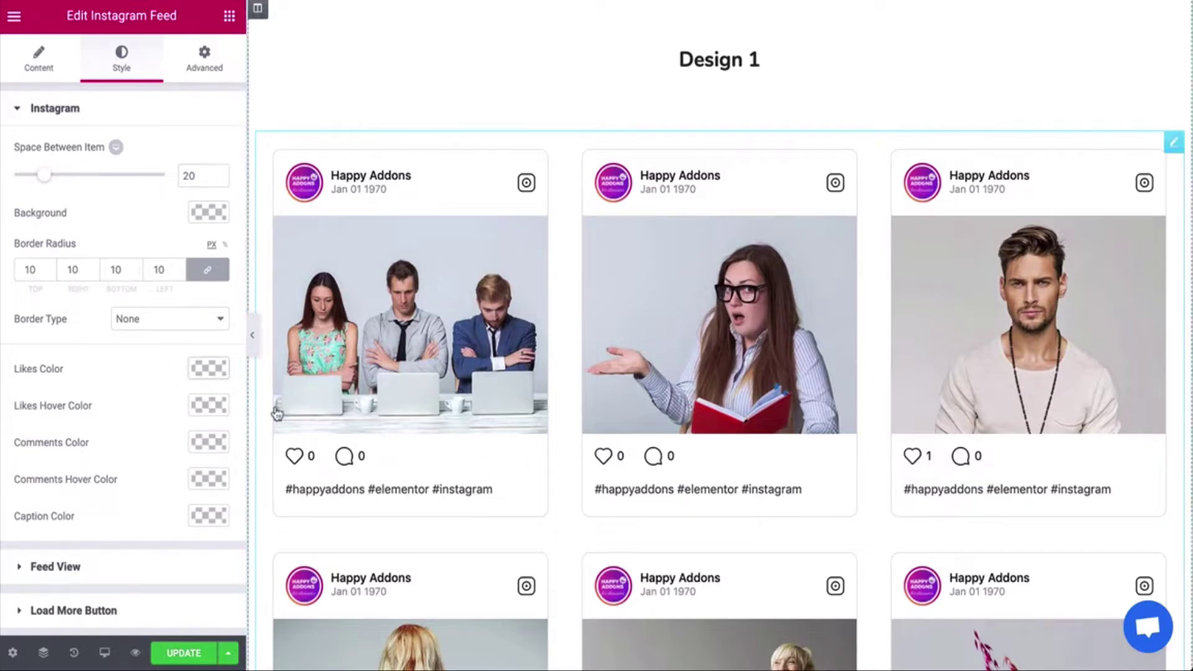
Set the Likes icon colour to #242424
left_click(212, 371)
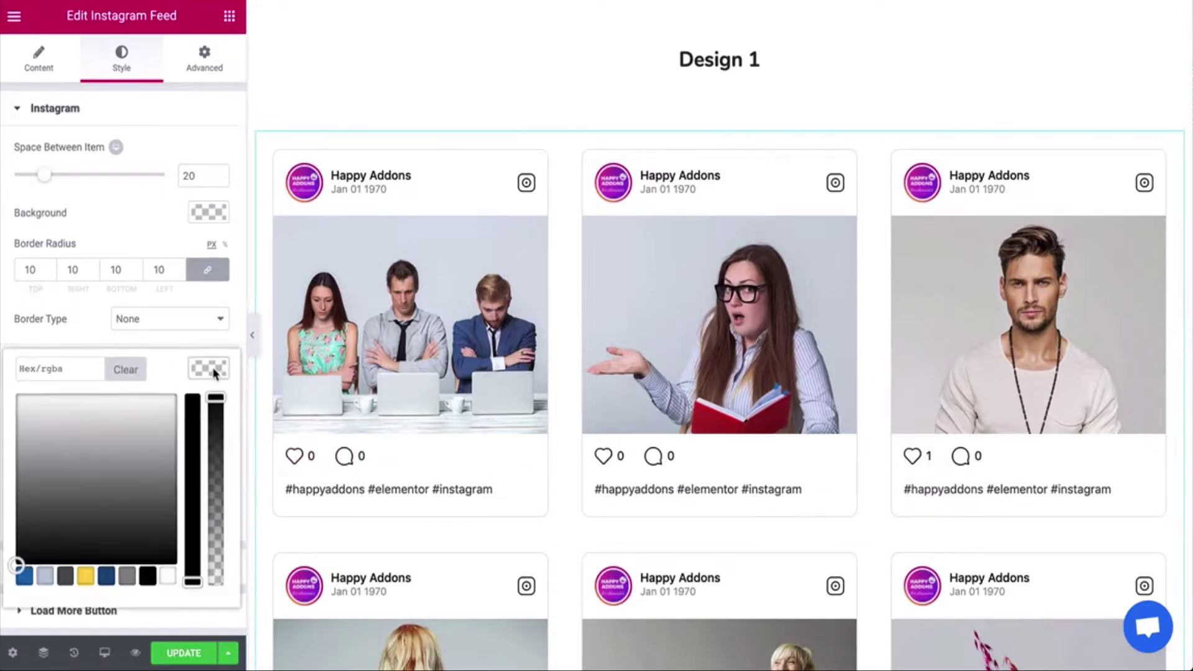
left_click(194, 491)
left_click_drag(133, 413, 136, 408)
left_click(106, 336)
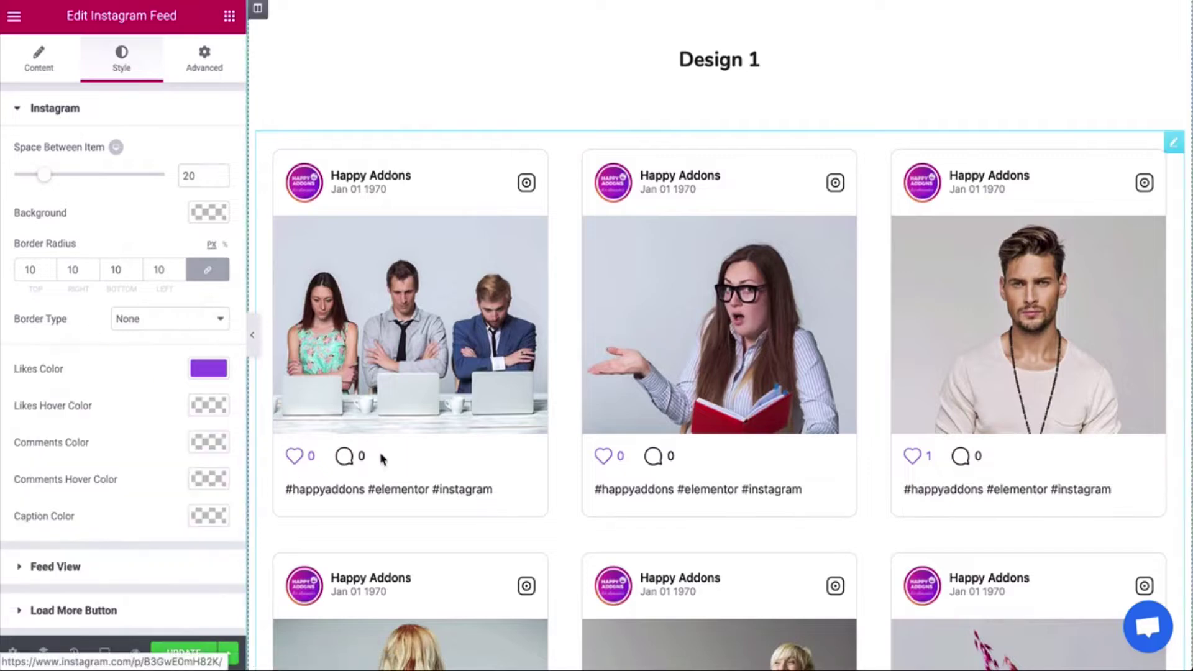
left_click(210, 369)
left_click(126, 369)
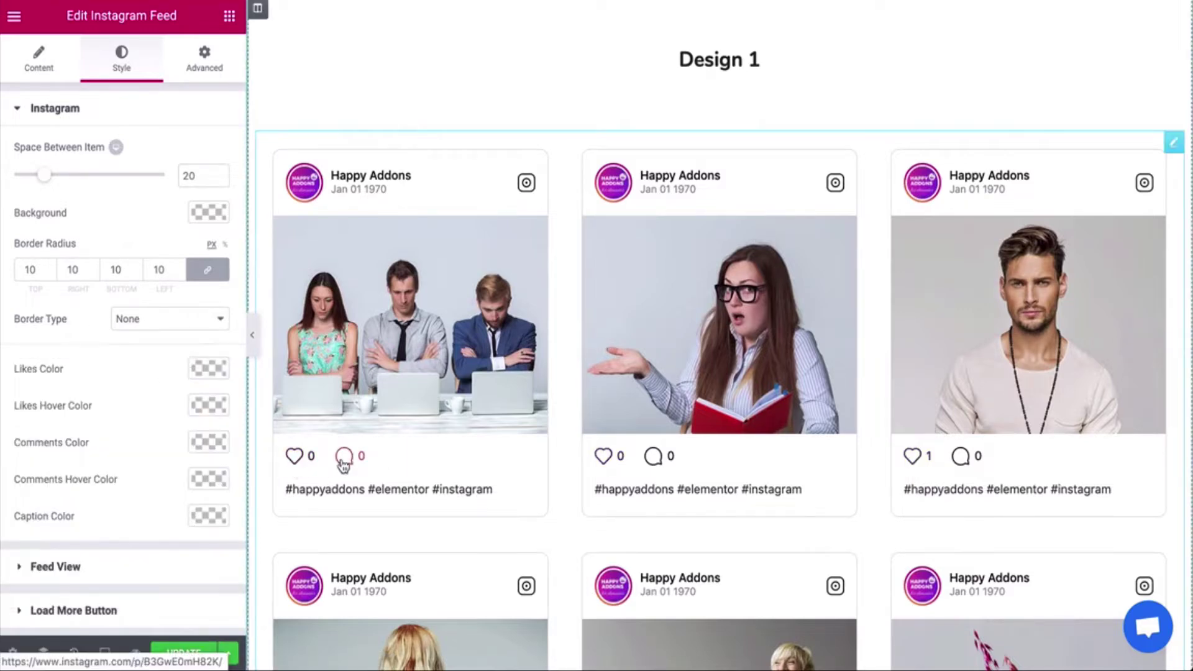
left_click(198, 371)
type("242424")
left_click(84, 329)
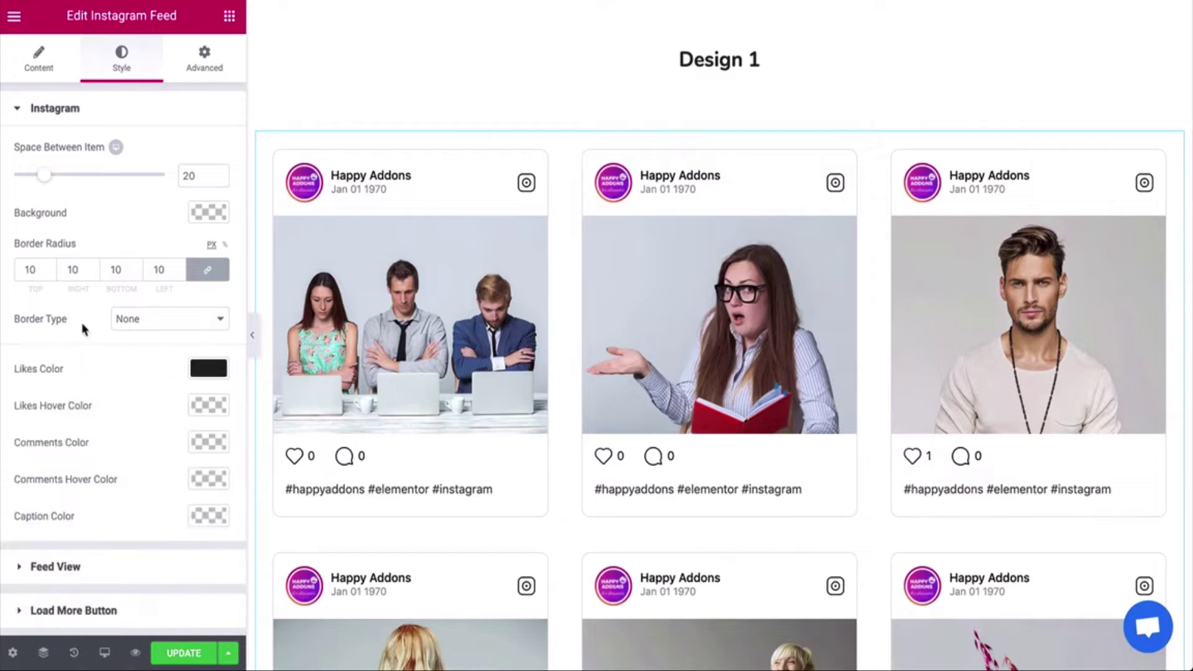
Make the Likes Hover colour purple
left_click(208, 405)
left_click(194, 526)
left_click_drag(132, 450, 132, 438)
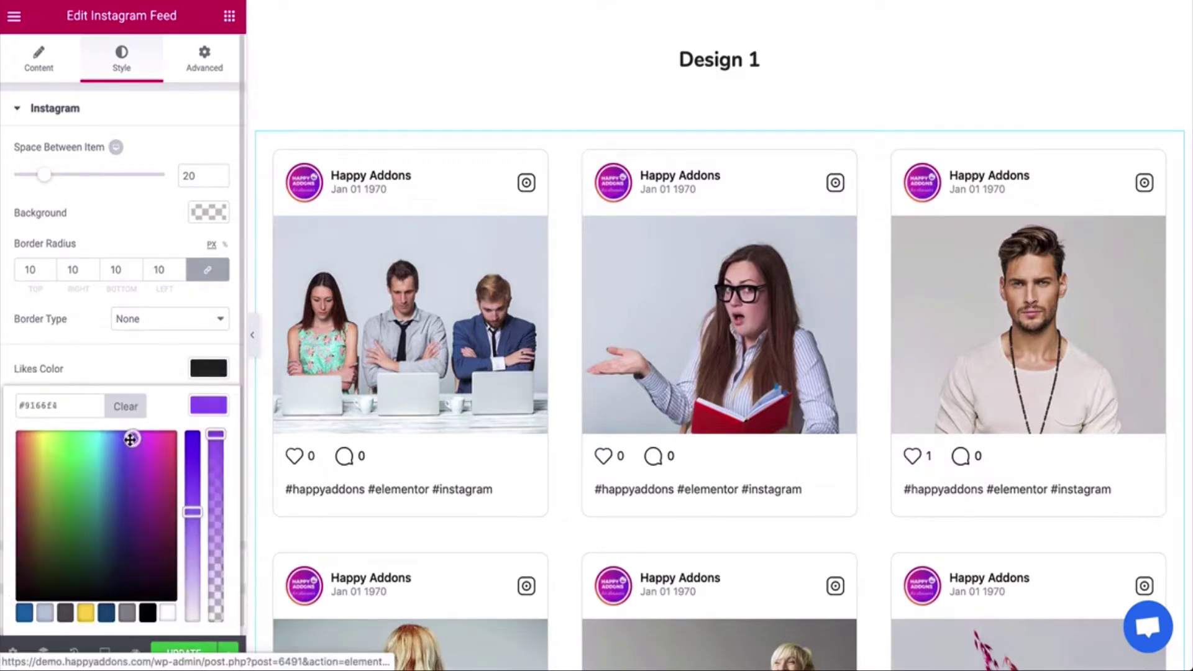
left_click(112, 367)
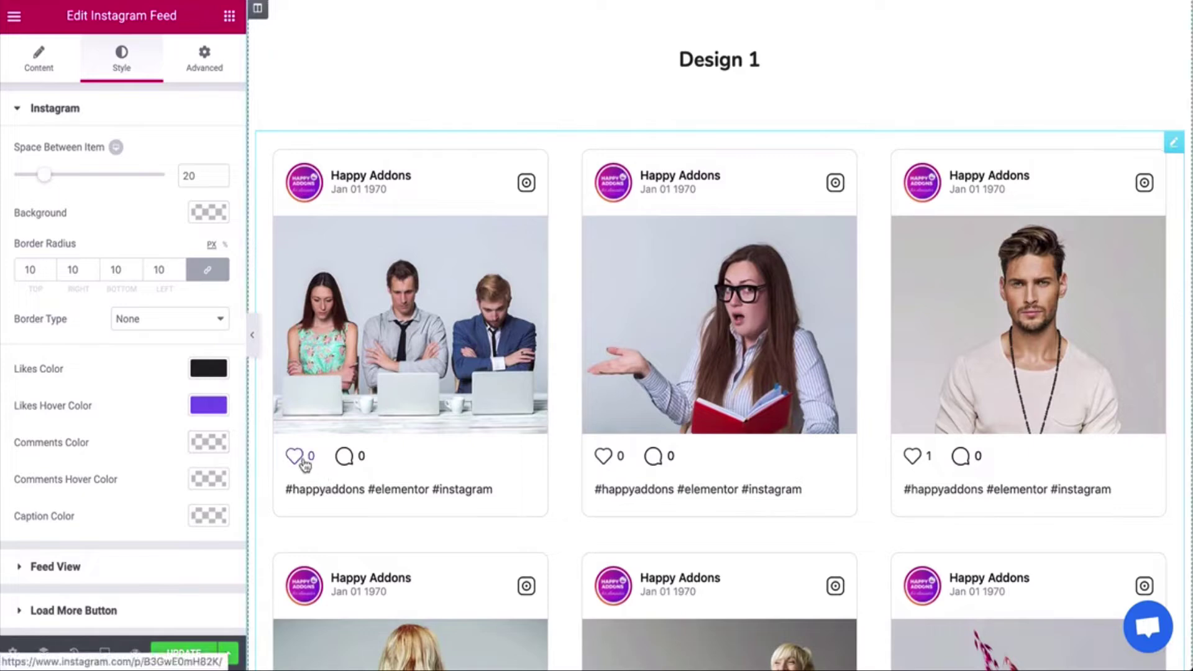
left_click(208, 406)
left_click(138, 376)
Set the Comments colour to #242424 and the Comments Hover colour to pink
left_click(208, 443)
type("242424")
key("Return")
left_click(208, 479)
scroll(173, 469, "down", 2)
left_click(169, 446)
left_click(147, 358)
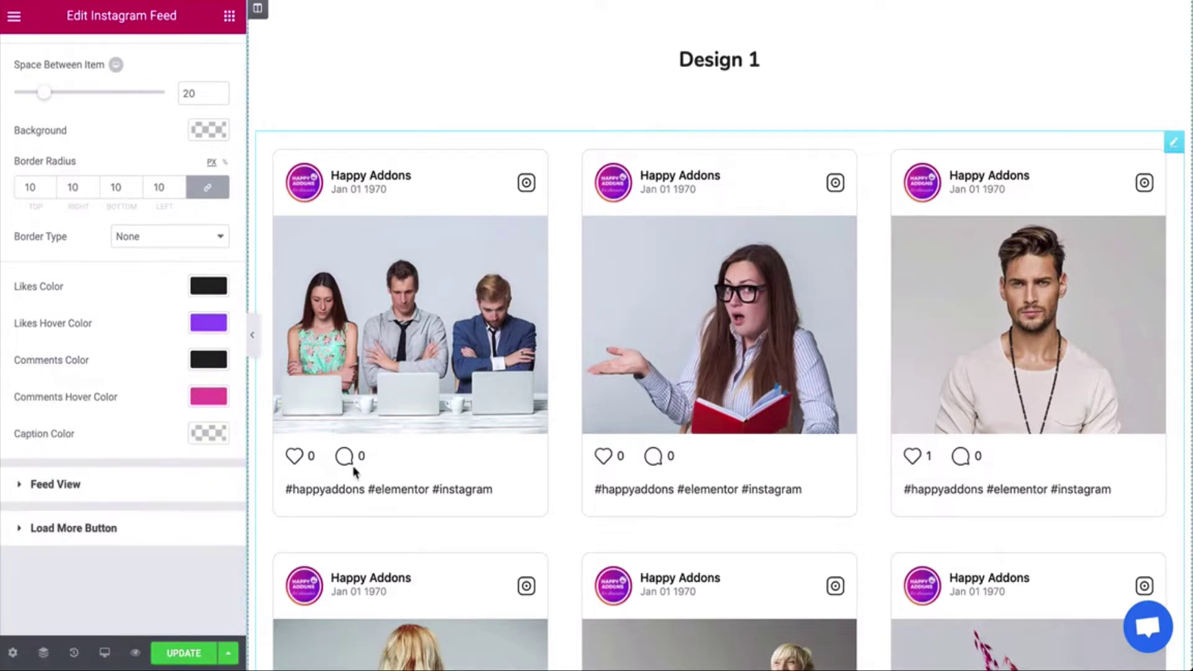
Try several caption colours and settle on black for the captions
left_click(221, 438)
left_click(19, 511)
left_click_drag(17, 509, 18, 559)
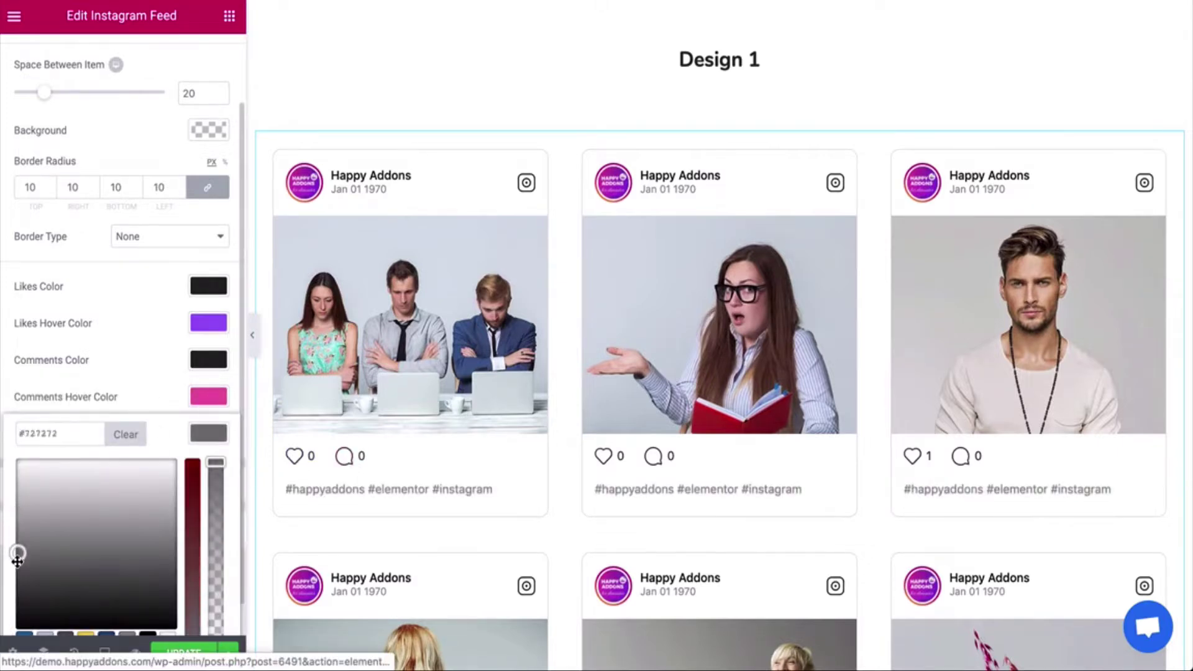
scroll(73, 553, "down", 1)
left_click(87, 604)
left_click(106, 604)
left_click(127, 605)
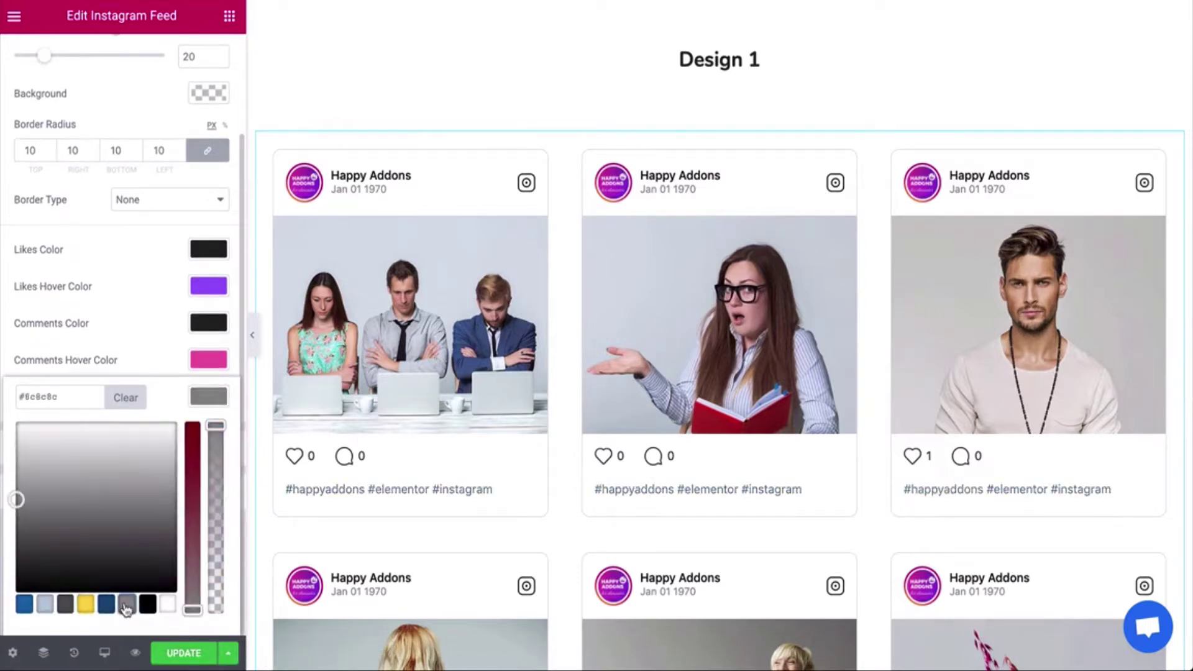
left_click(25, 606)
left_click(154, 368)
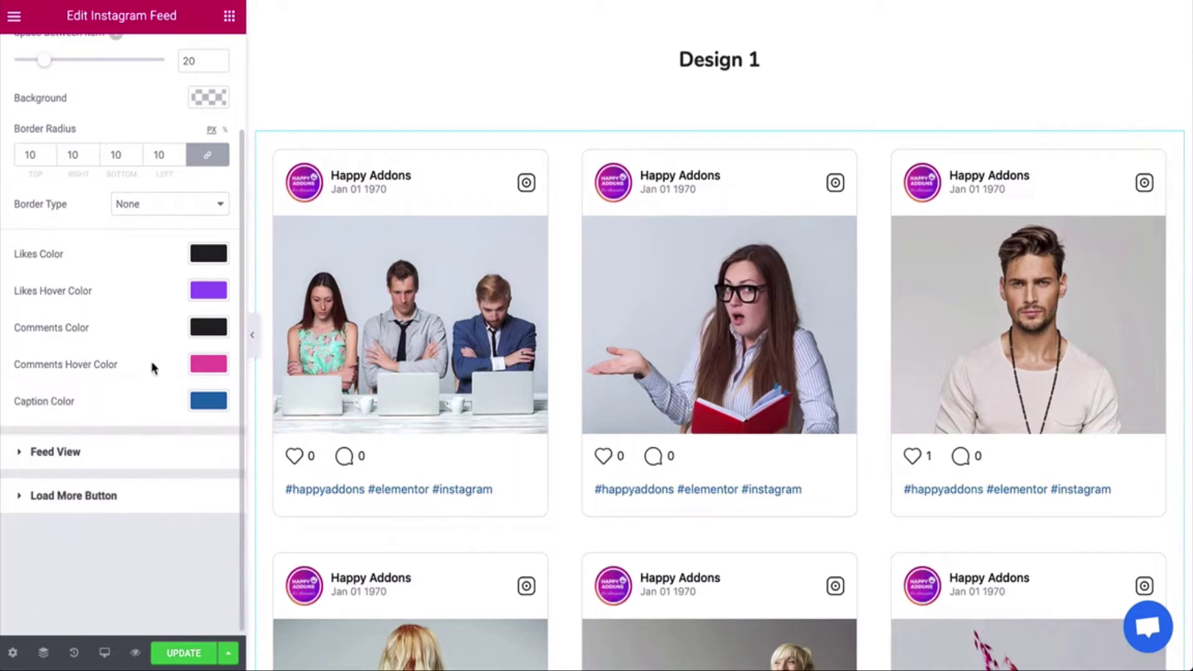
left_click(208, 401)
left_click(148, 606)
left_click(209, 401)
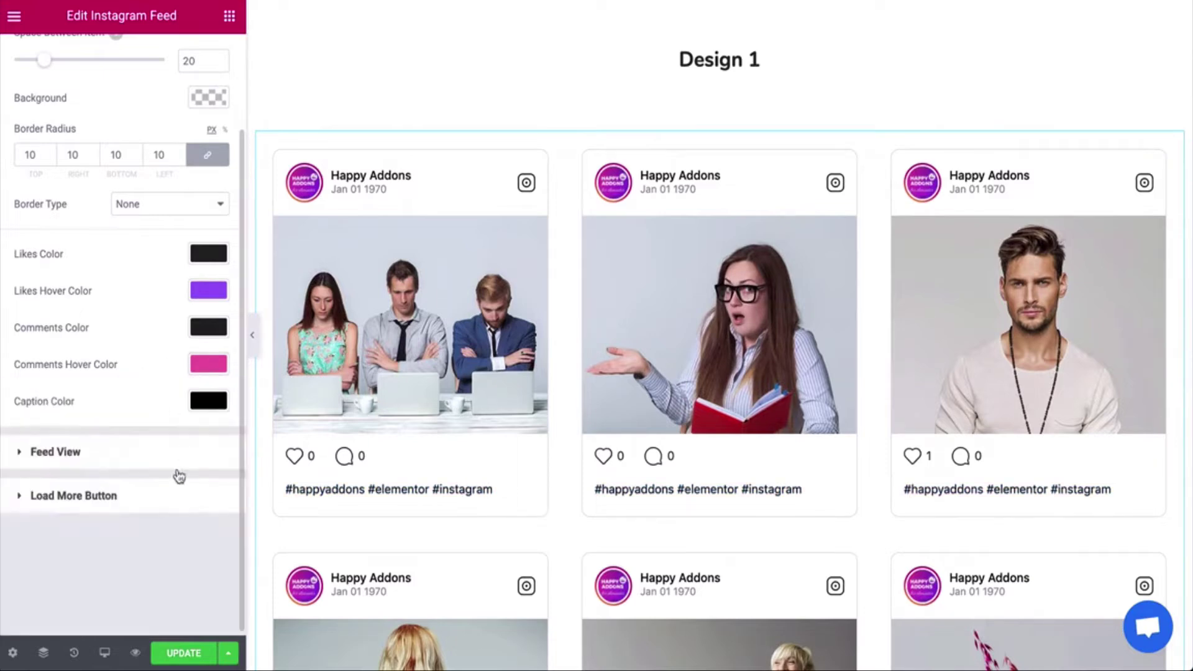
left_click(111, 463)
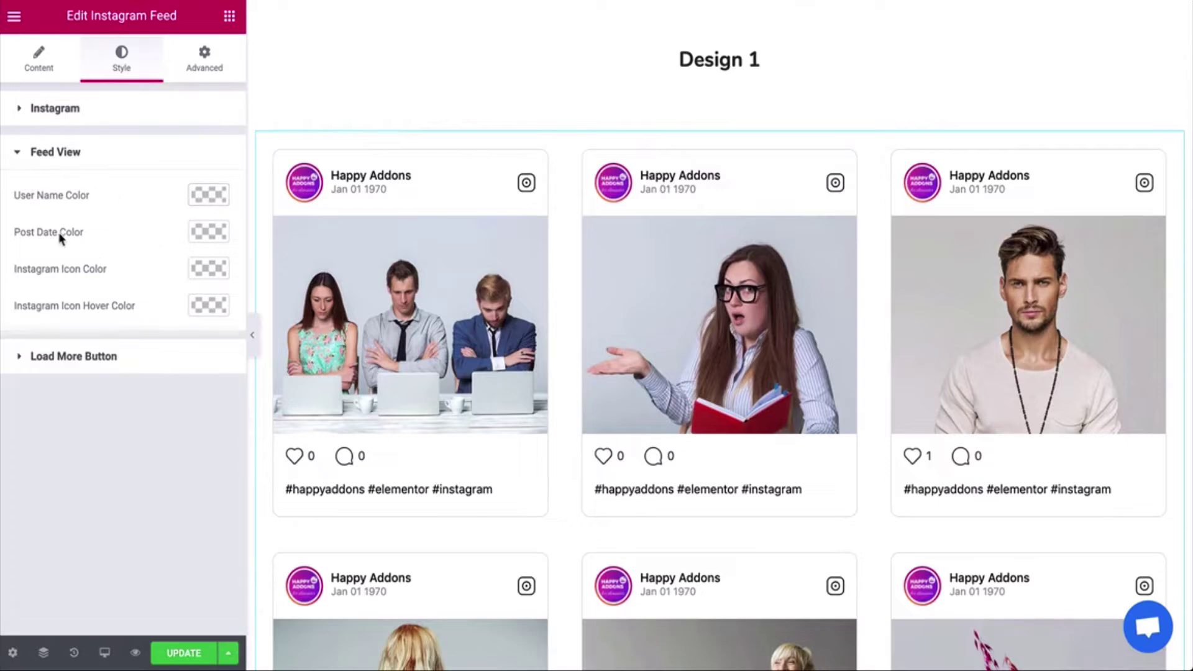
In Feed View, make user names crimson and post dates light grey
left_click(197, 196)
left_click(44, 405)
left_click(25, 403)
left_click(167, 249)
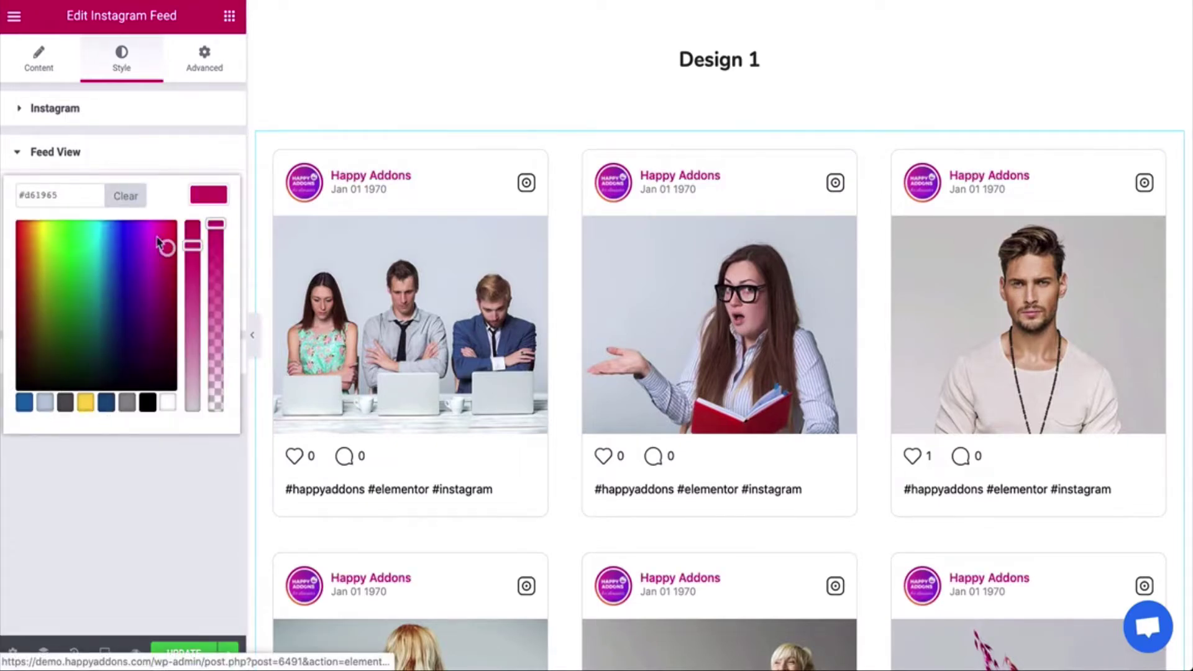
left_click(149, 547)
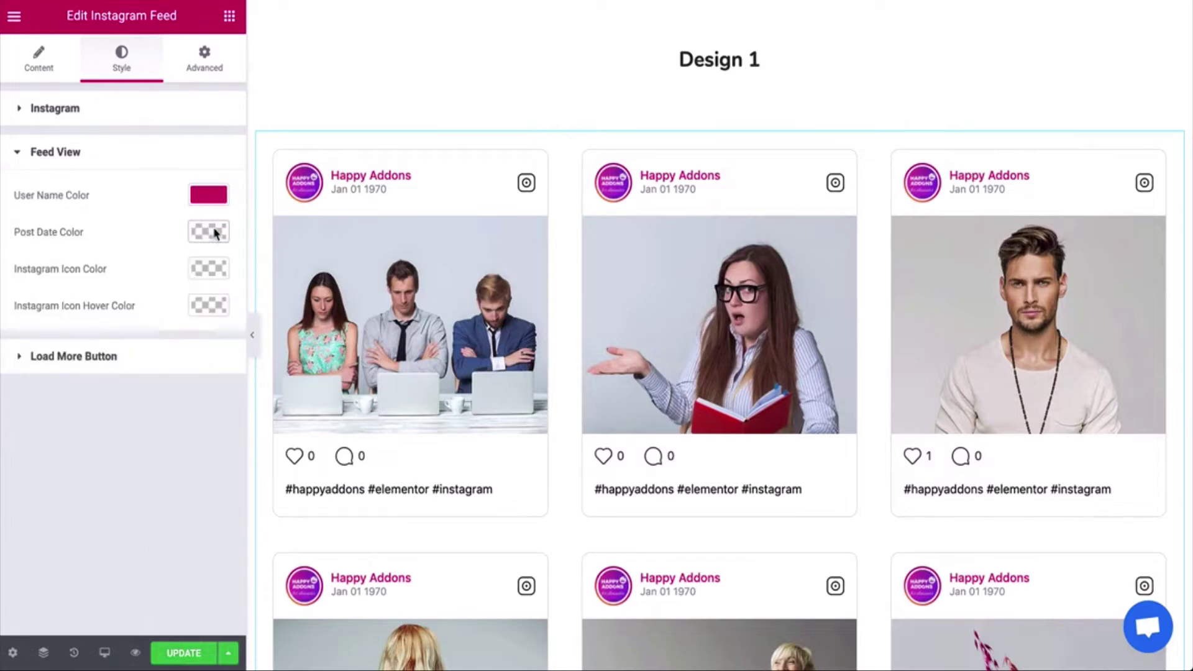
left_click(216, 233)
left_click_drag(35, 330, 15, 301)
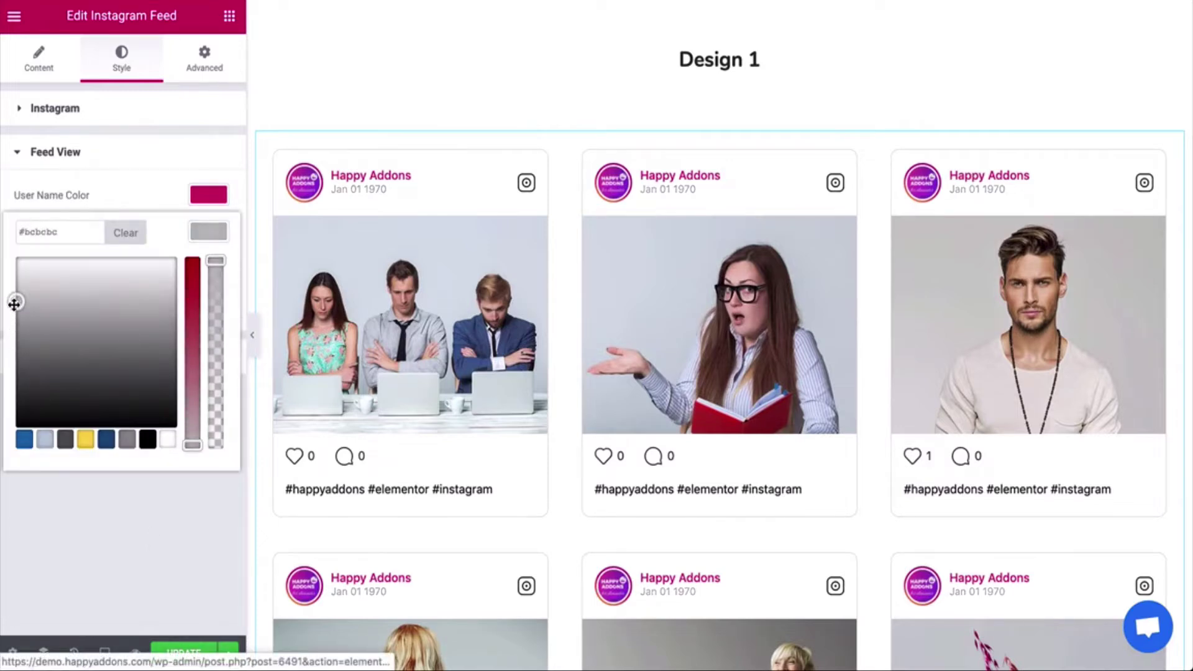
left_click(98, 211)
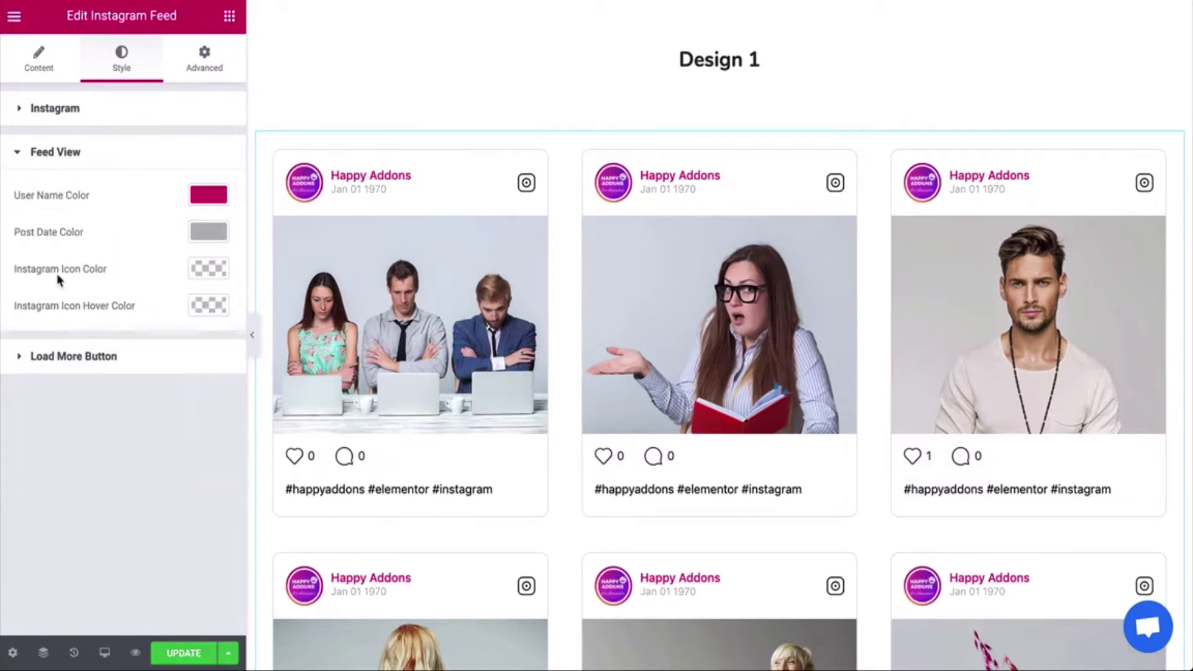
Set the Instagram icon colour to dark grey with a pink hover colour
left_click(212, 269)
left_click(21, 378)
key("Escape")
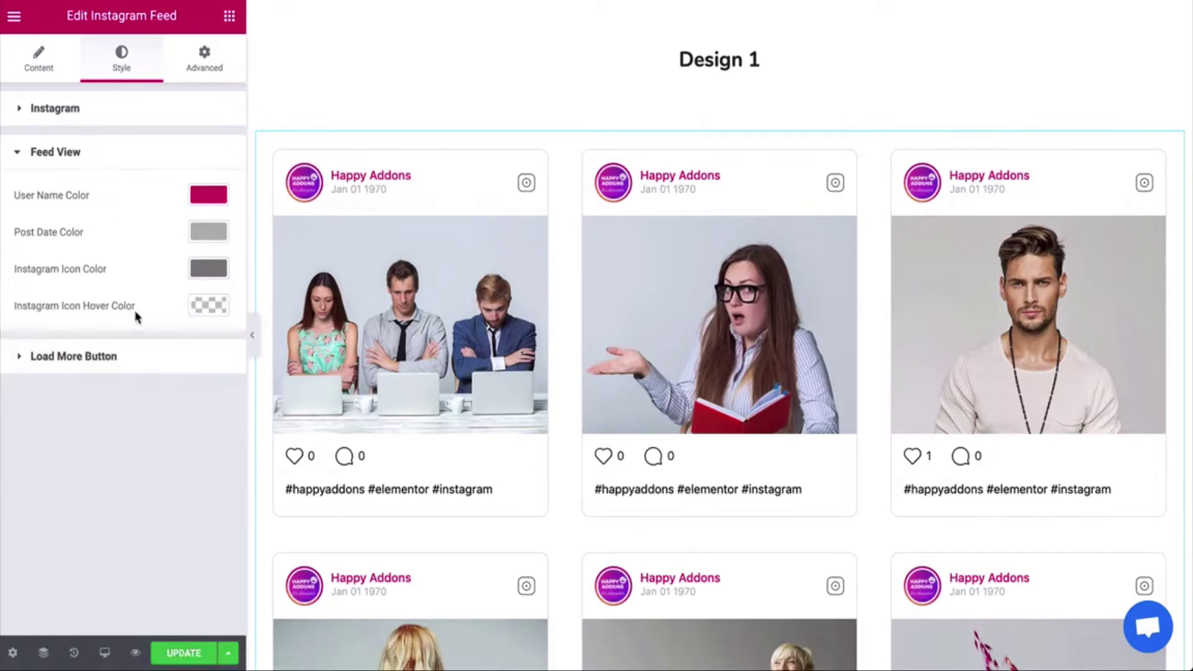
left_click(211, 306)
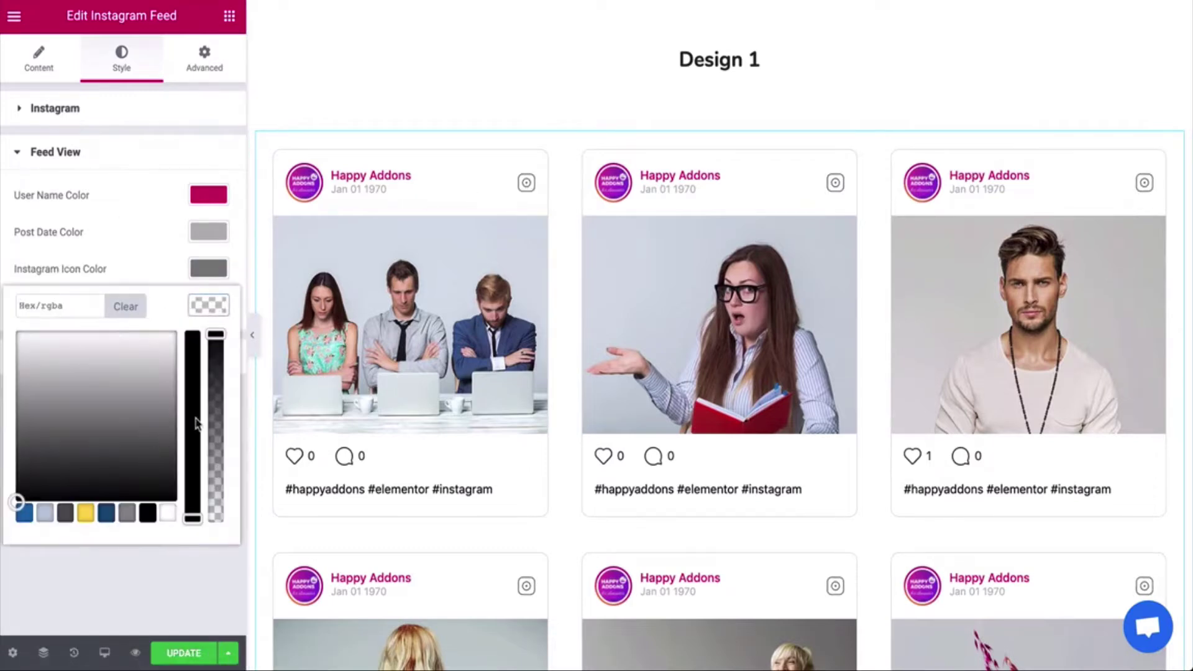
left_click(169, 340)
key("Escape")
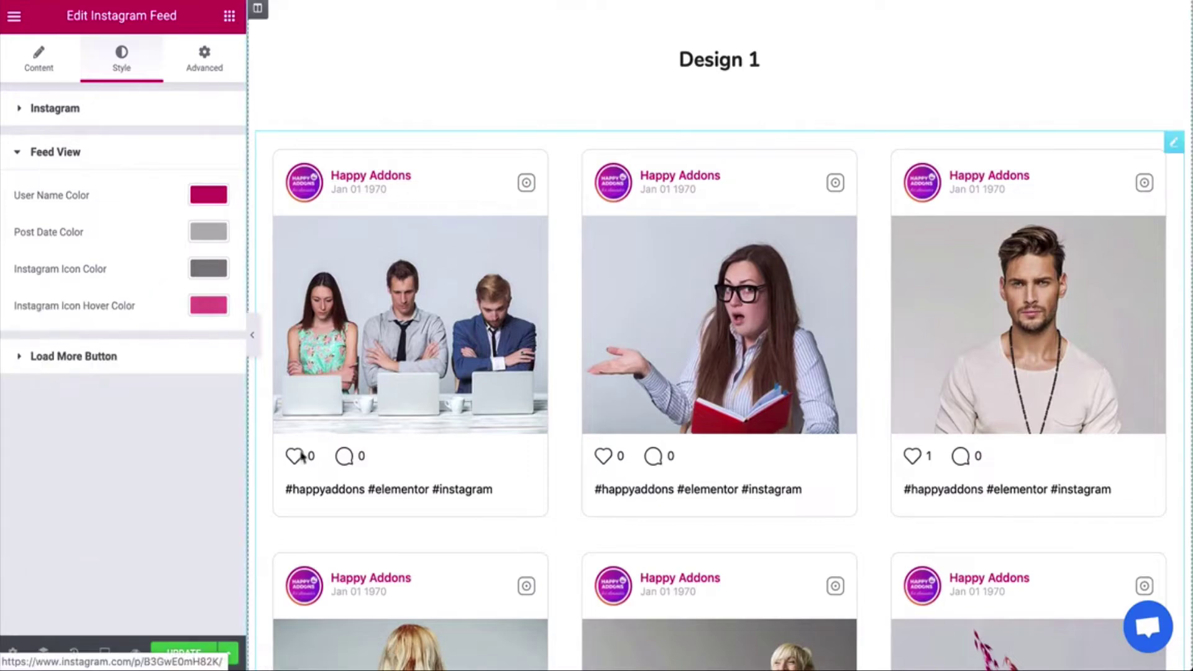
Review the Instagram style section and expand the Load More Button styling
scroll(267, 348, "down", 6)
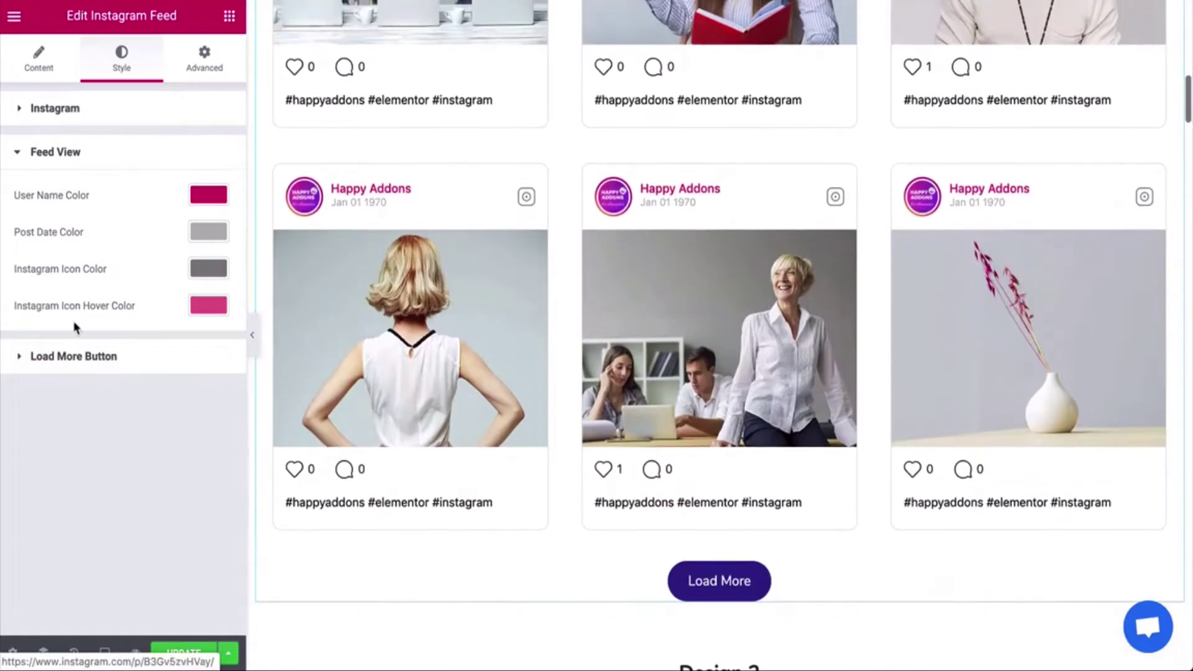
left_click(58, 108)
left_click(79, 103)
left_click(130, 209)
Turn off the Load More button in General Settings and preview the feed full width
left_click(38, 59)
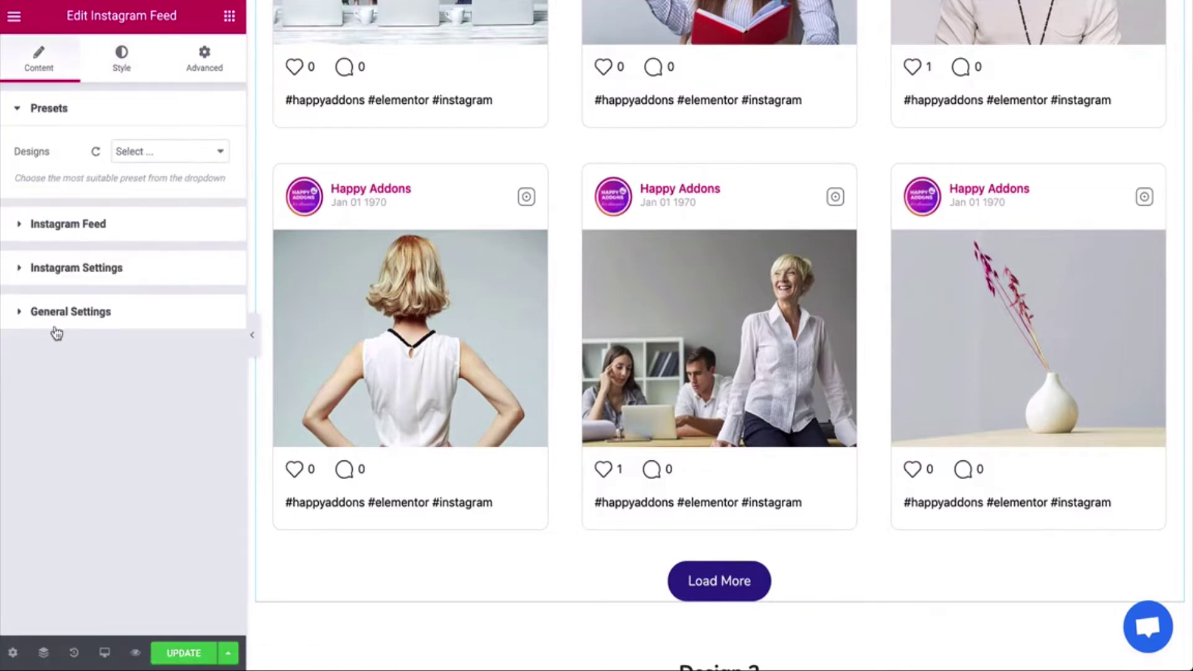
left_click(56, 314)
scroll(131, 398, "down", 1)
left_click(196, 421)
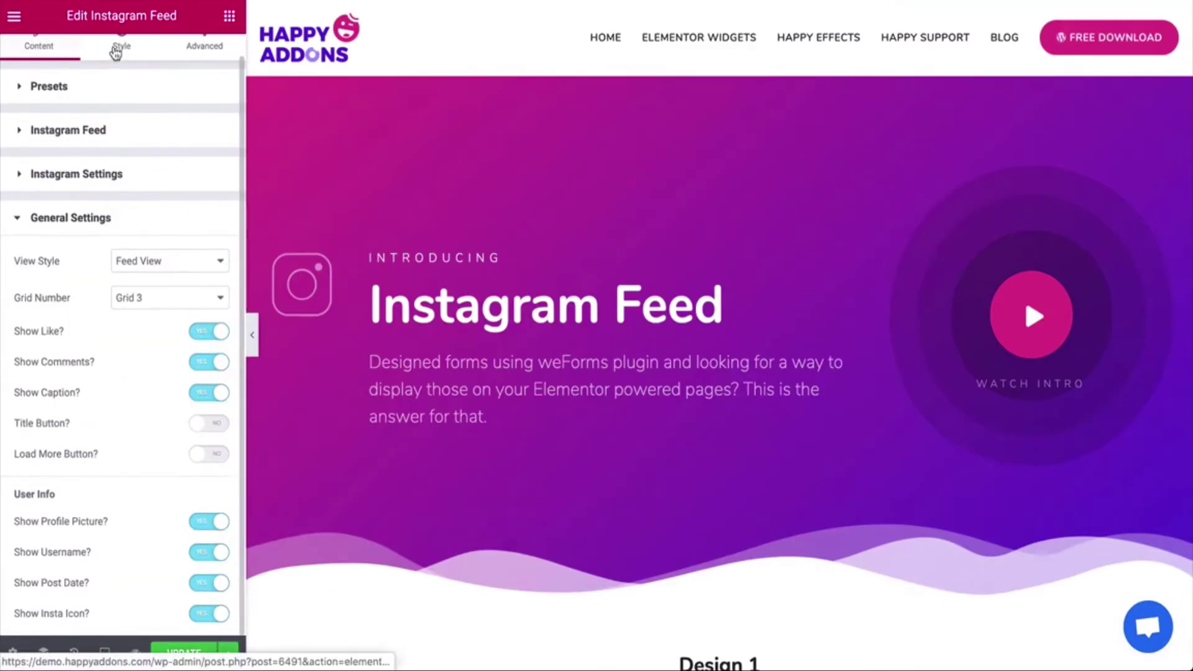
left_click(116, 53)
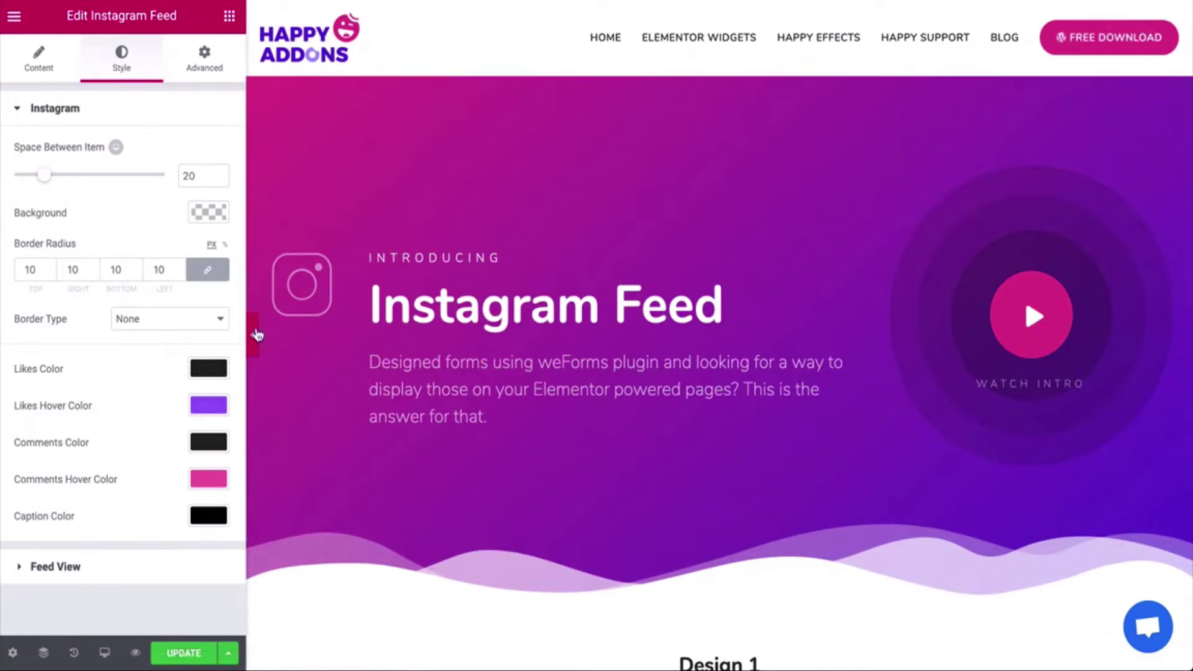
left_click(252, 335)
scroll(631, 460, "down", 10)
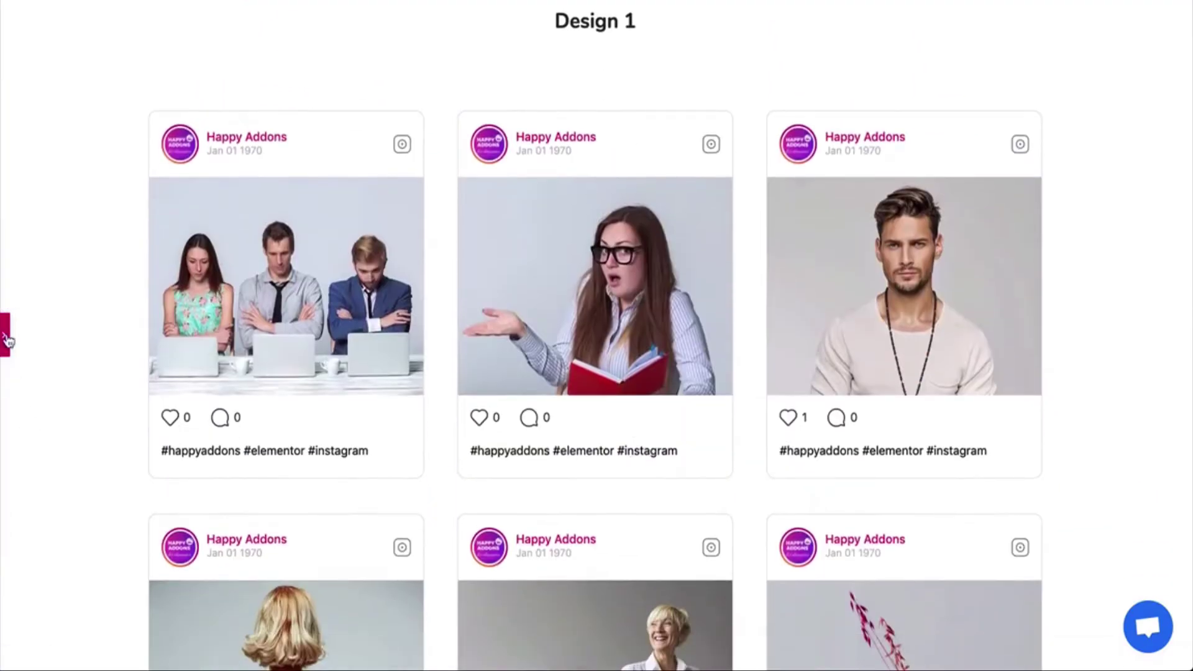
left_click(5, 336)
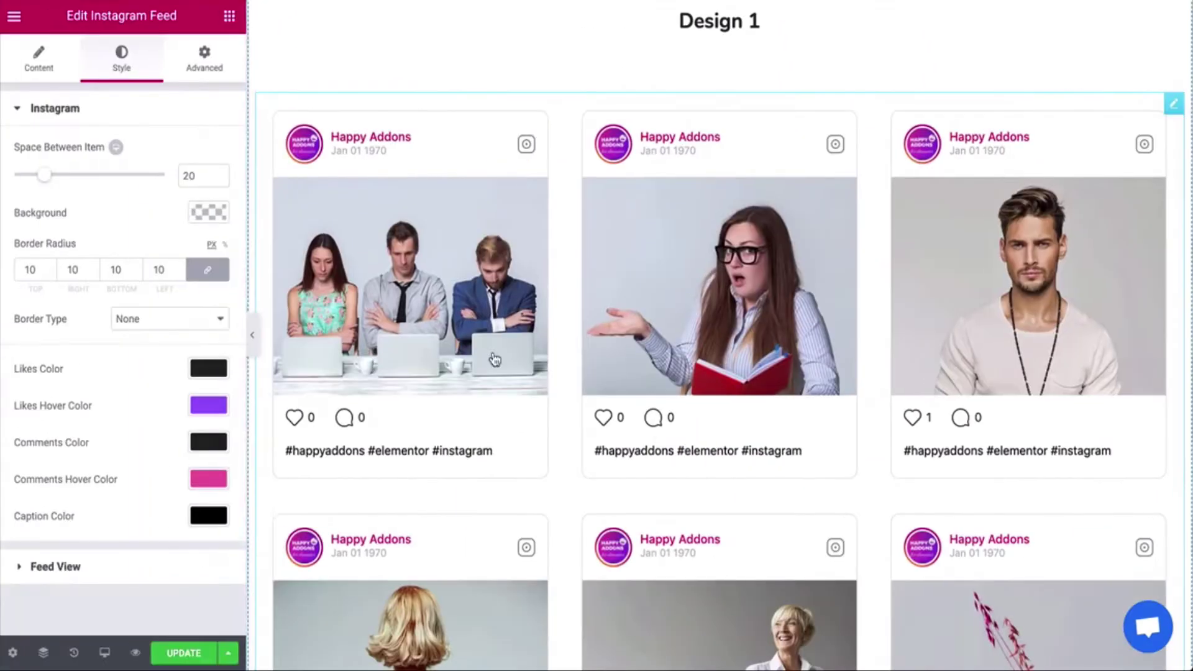
Try Grid 4 then return to Grid 3, and turn off Show Like and Show Comments
left_click(553, 346)
left_click(99, 286)
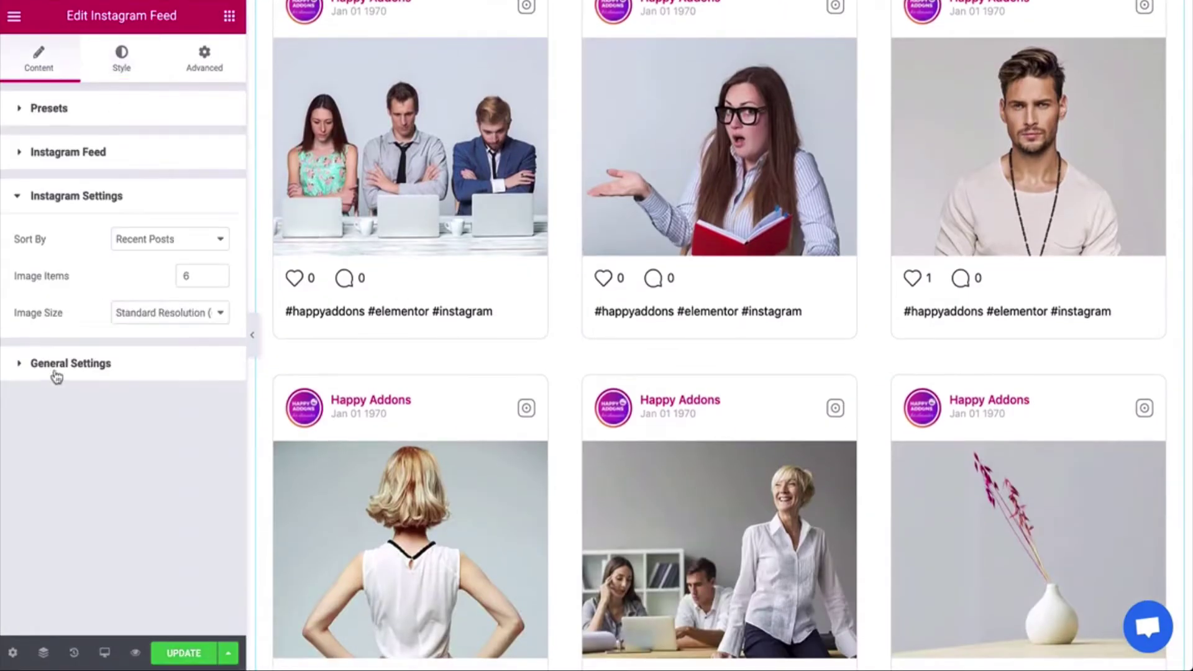
left_click(56, 373)
left_click(166, 323)
left_click(166, 339)
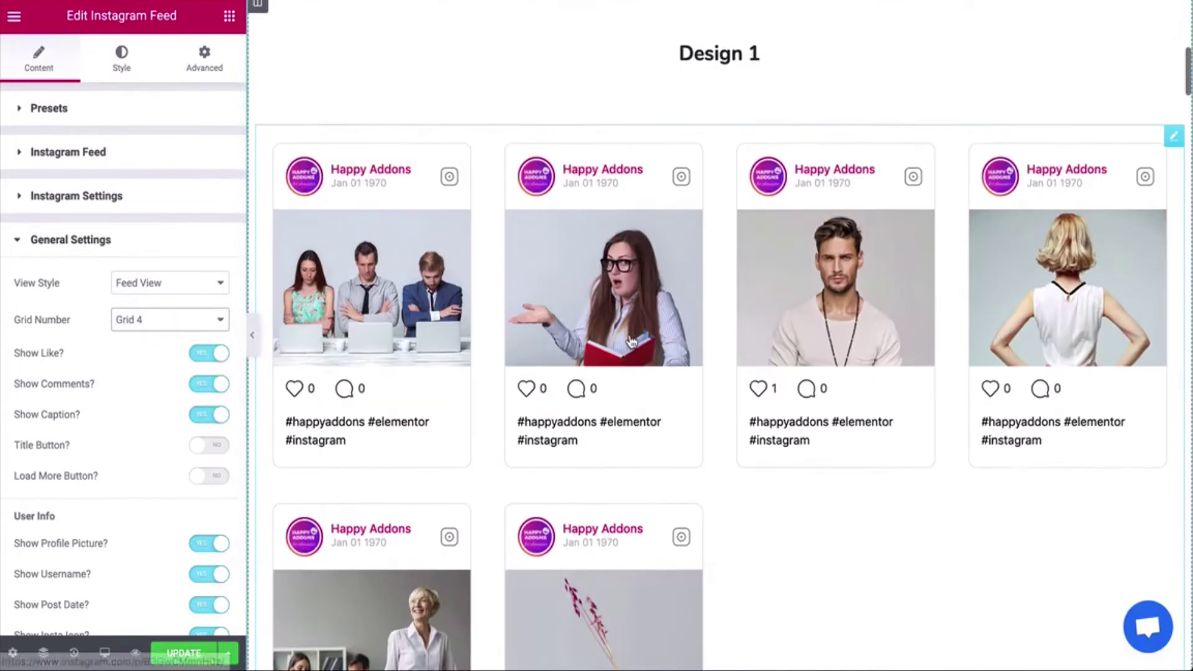
left_click(167, 320)
left_click(183, 303)
left_click(211, 359)
left_click(209, 384)
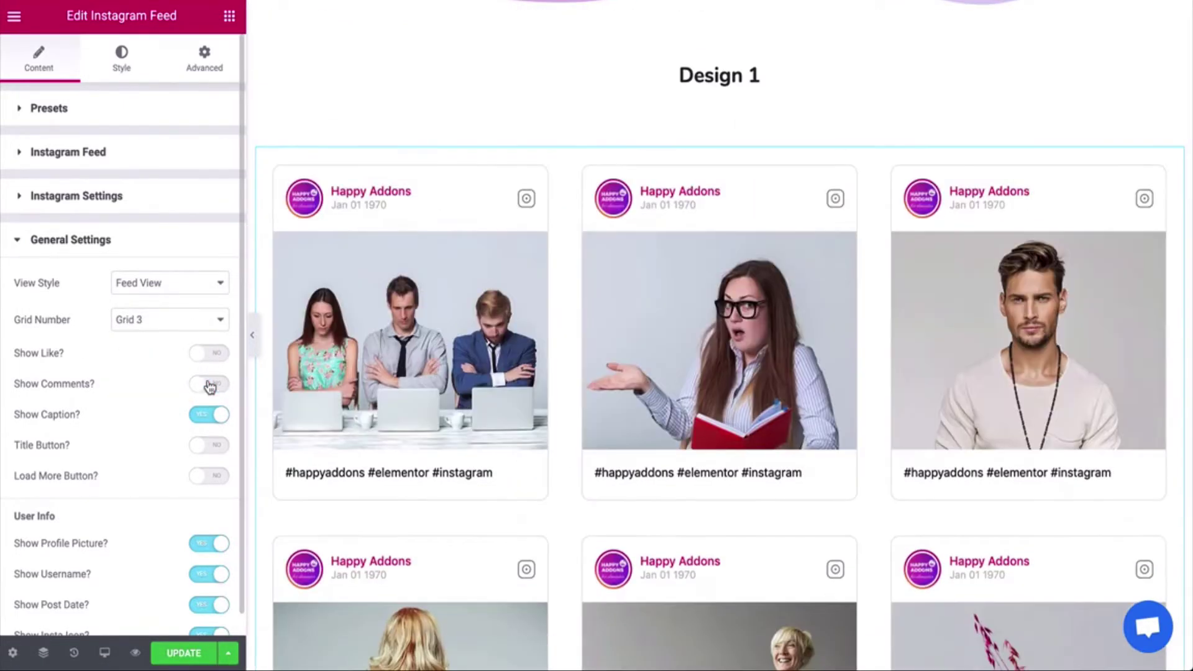
Hide the captions, then turn Show Like and Show Caption back on
left_click(200, 420)
scroll(410, 435, "down", 5)
scroll(411, 435, "up", 2)
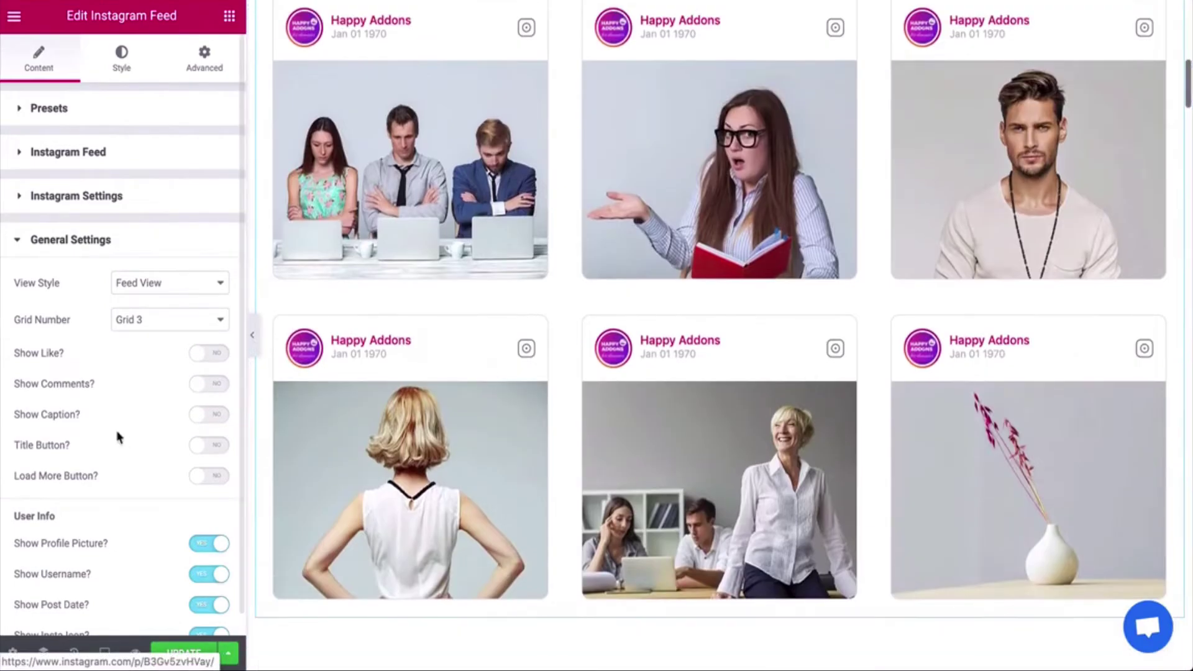
left_click(209, 353)
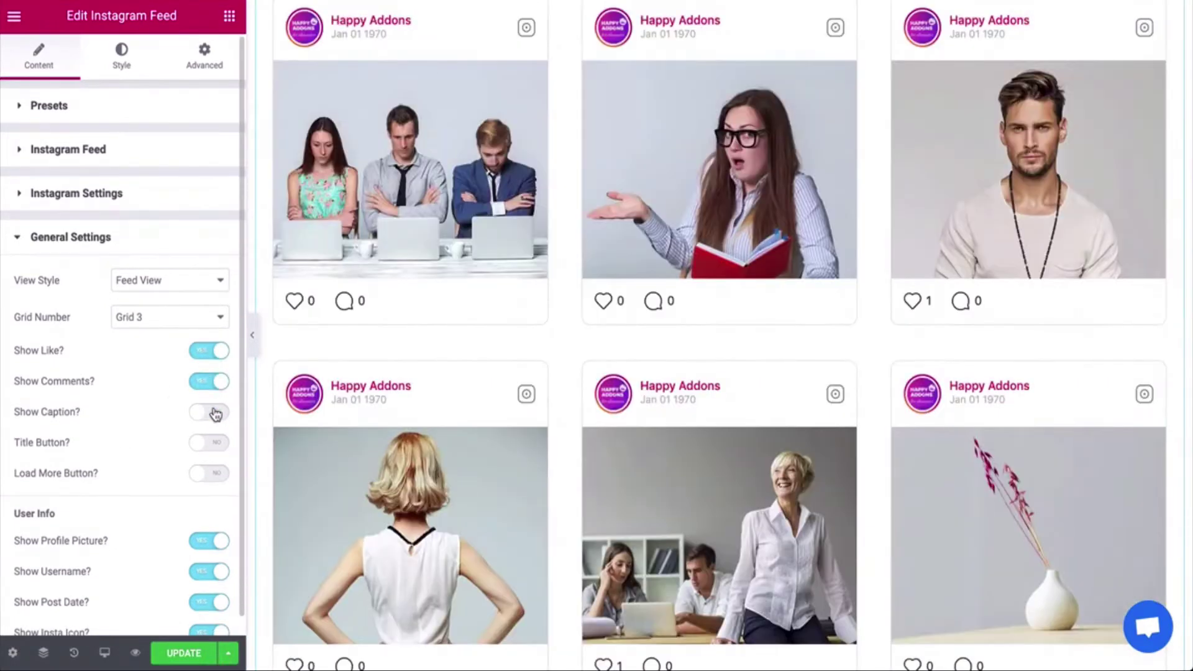
left_click(215, 414)
scroll(150, 485, "down", 1)
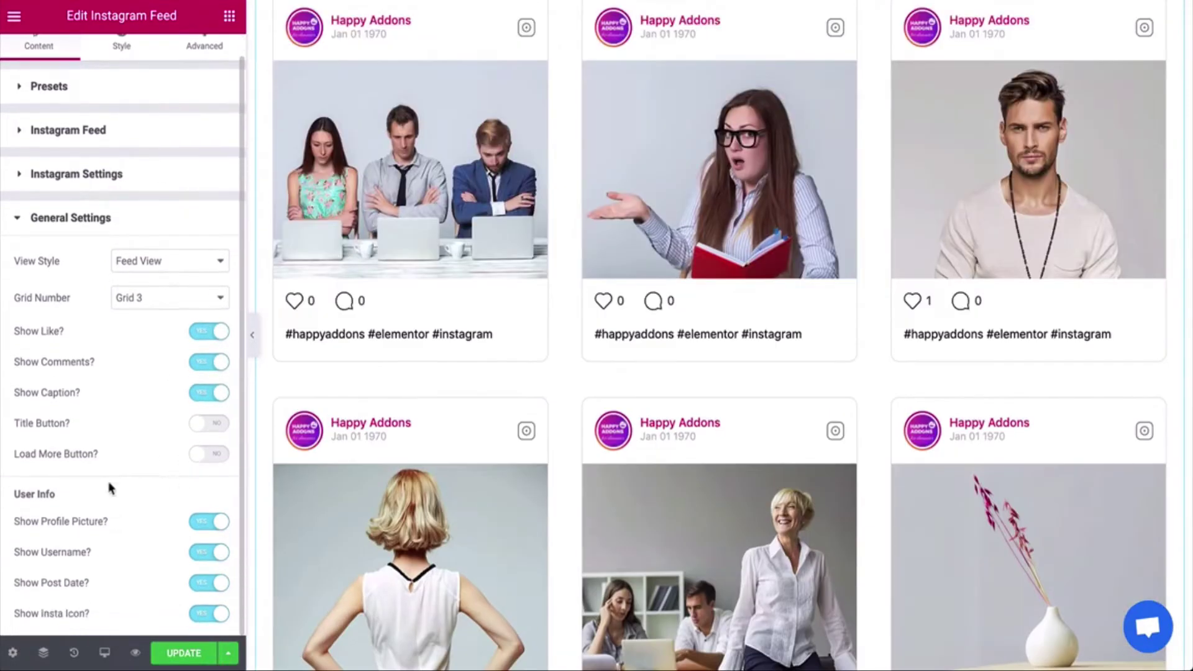
Switch off the avatar, username, date and Instagram icon, then preview the cards full-width
left_click(195, 526)
left_click(208, 555)
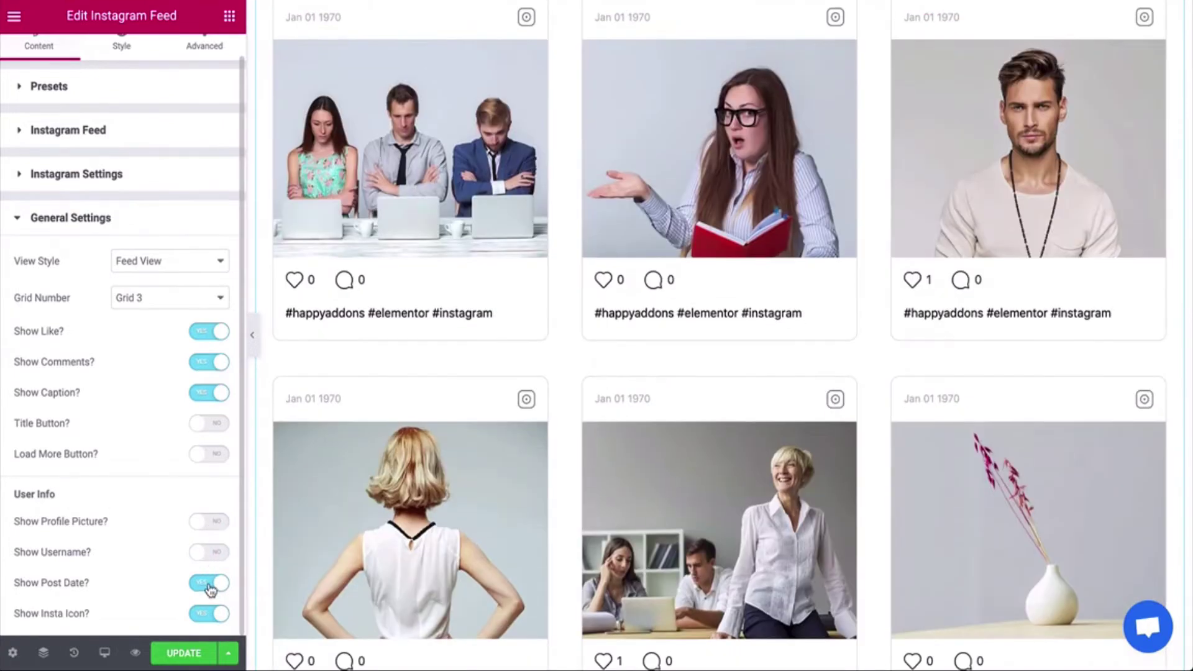
left_click(210, 586)
left_click(209, 615)
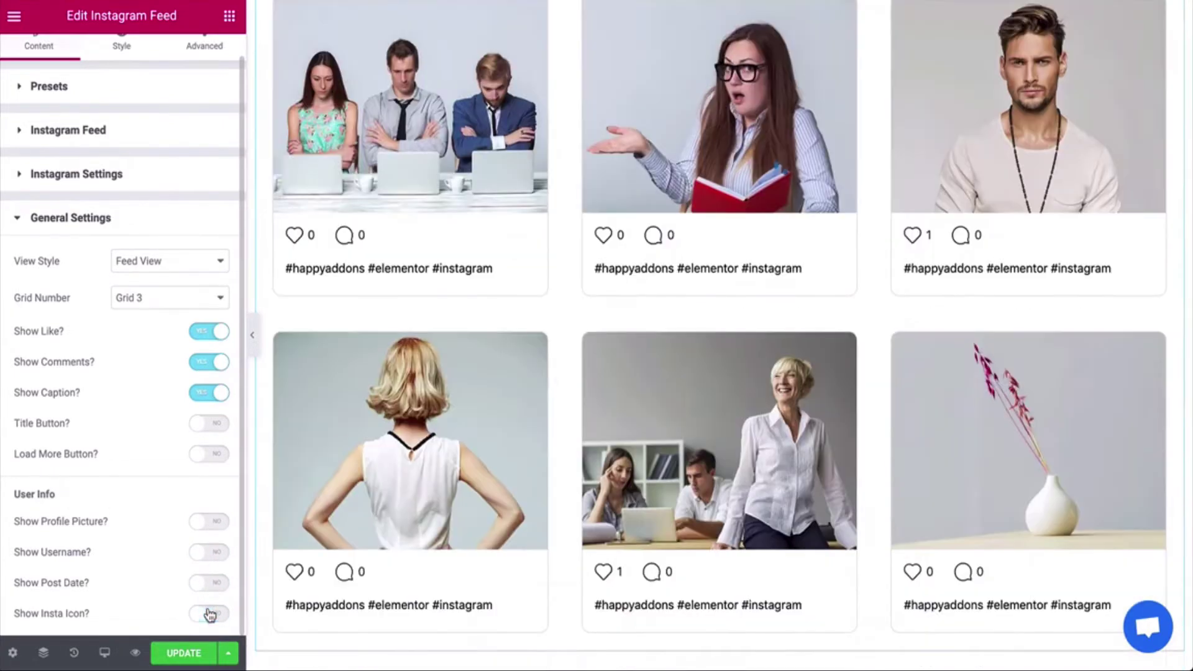
left_click(252, 335)
scroll(647, 325, "down", 2)
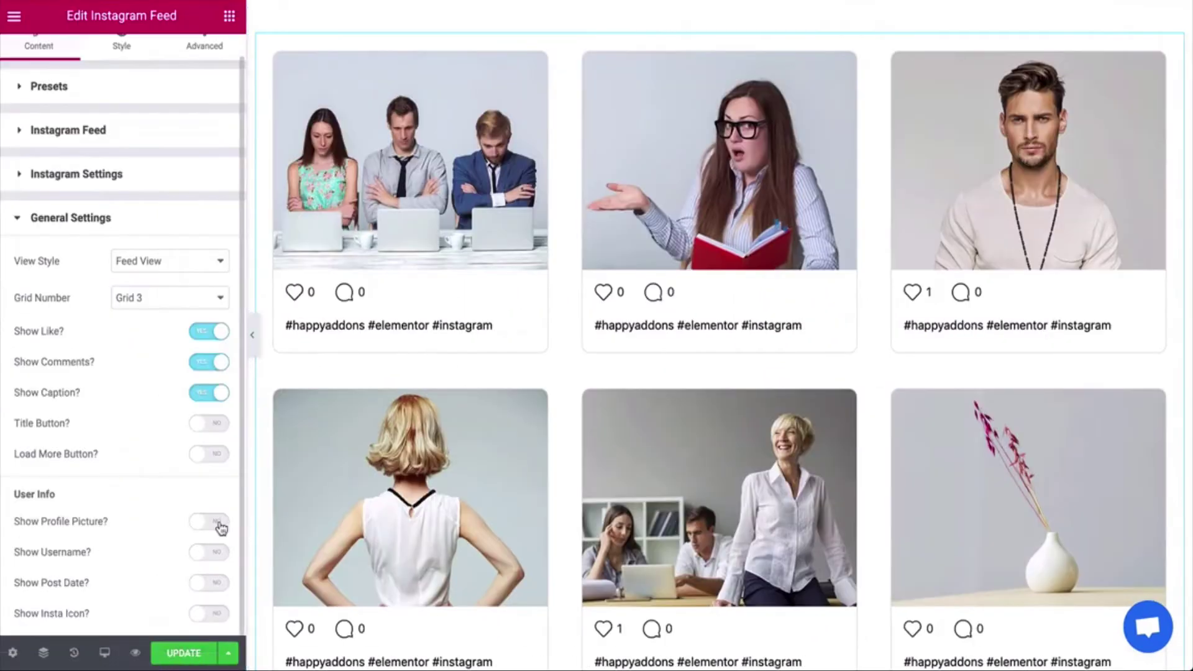
Turn the avatar, username, date and Instagram icon back on and preview full-width
left_click(219, 524)
left_click(218, 553)
left_click(218, 583)
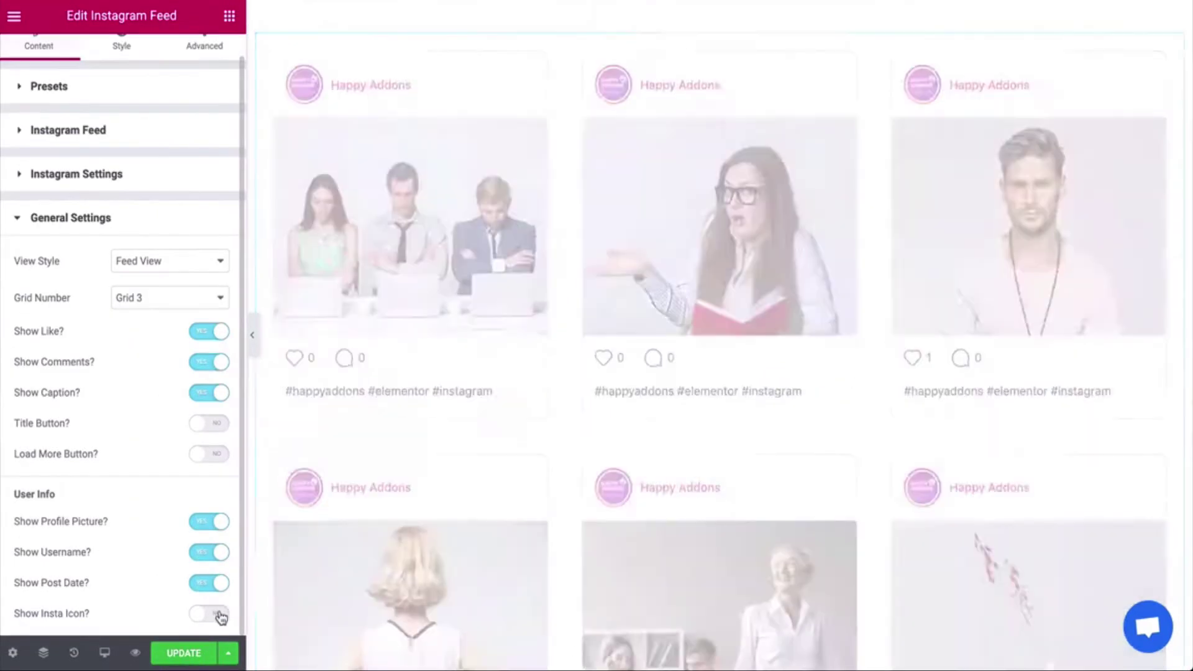
left_click(219, 612)
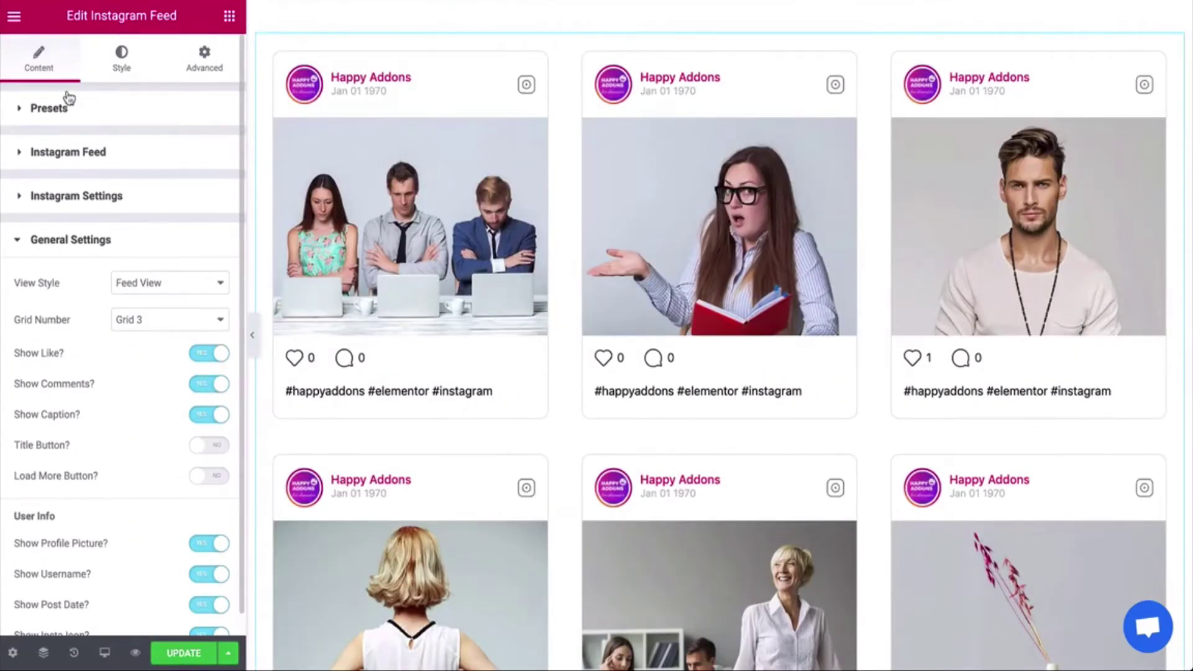
left_click(252, 335)
scroll(1087, 309, "down", 7)
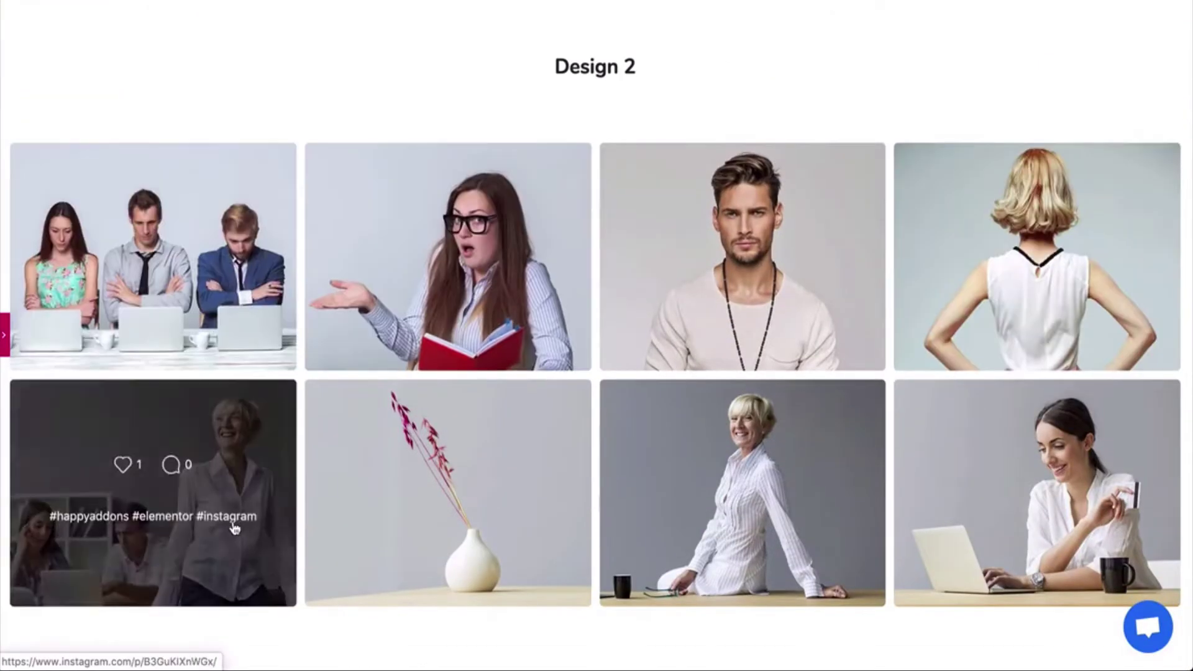
Scroll the demo from Design 2 down to Design 9, pausing on the Design 6 cards
scroll(870, 503, "down", 7)
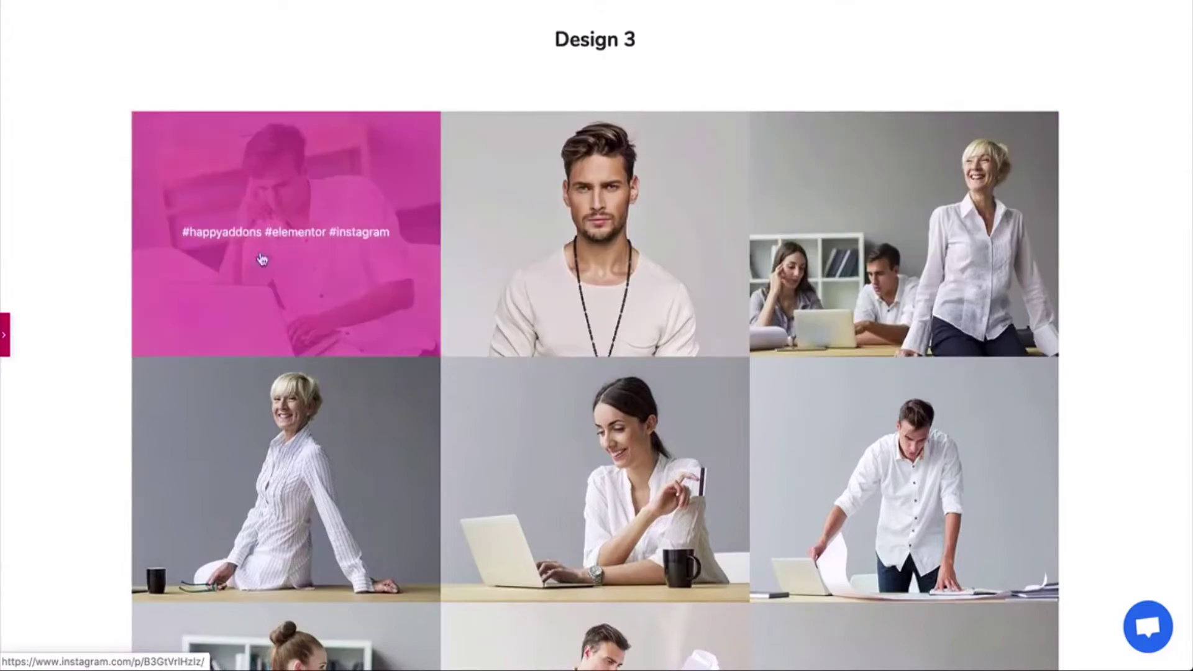
scroll(808, 466, "down", 4)
scroll(60, 453, "down", 10)
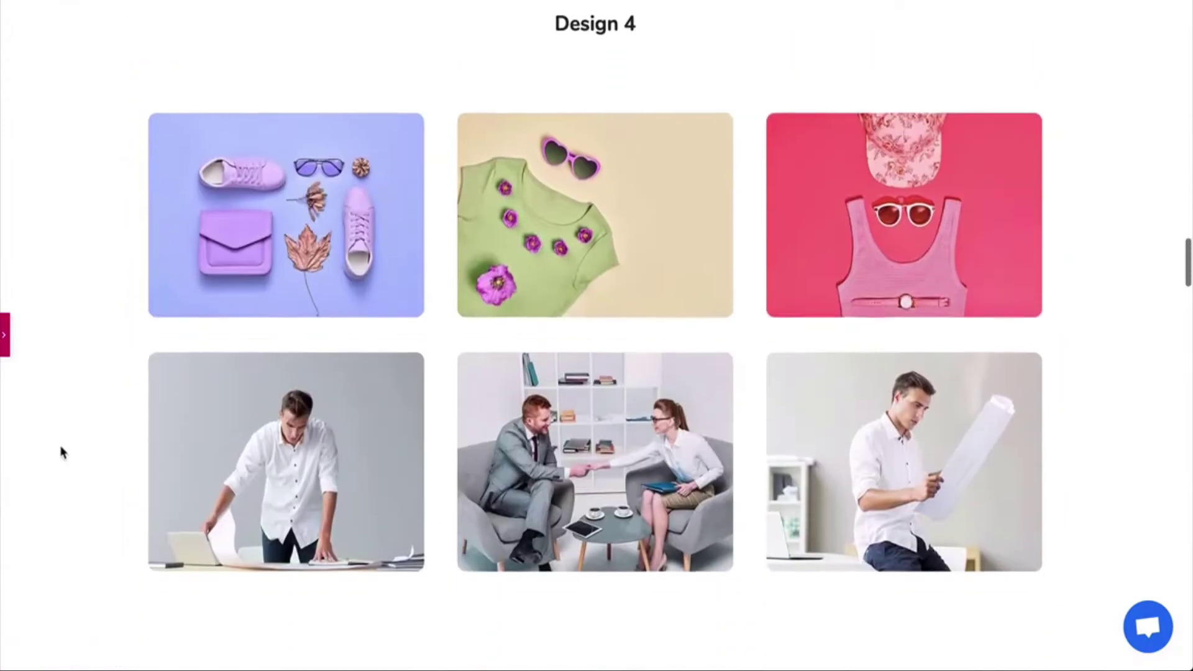
scroll(309, 189, "down", 8)
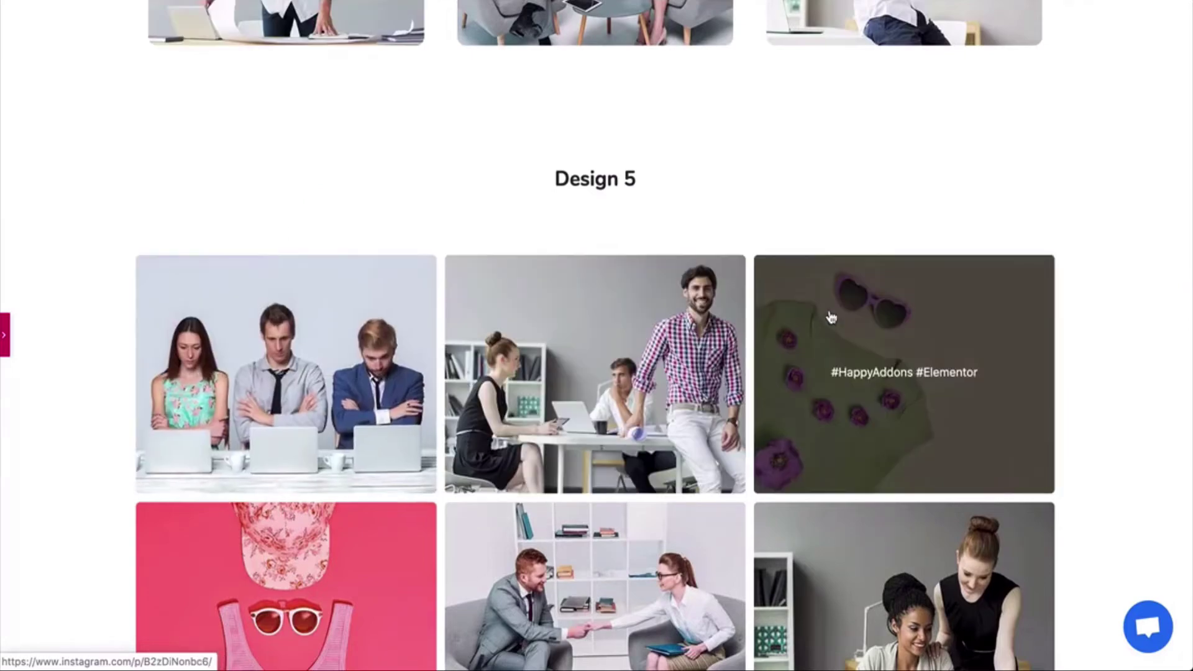
scroll(826, 315, "down", 5)
scroll(114, 297, "down", 9)
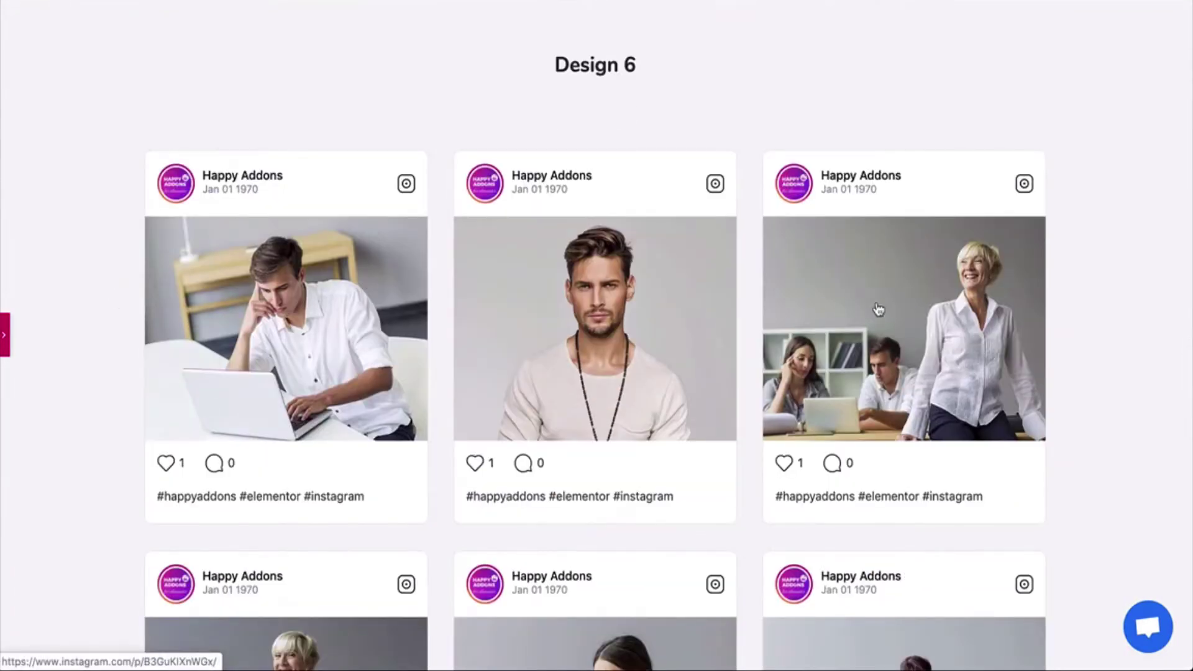
scroll(877, 309, "down", 15)
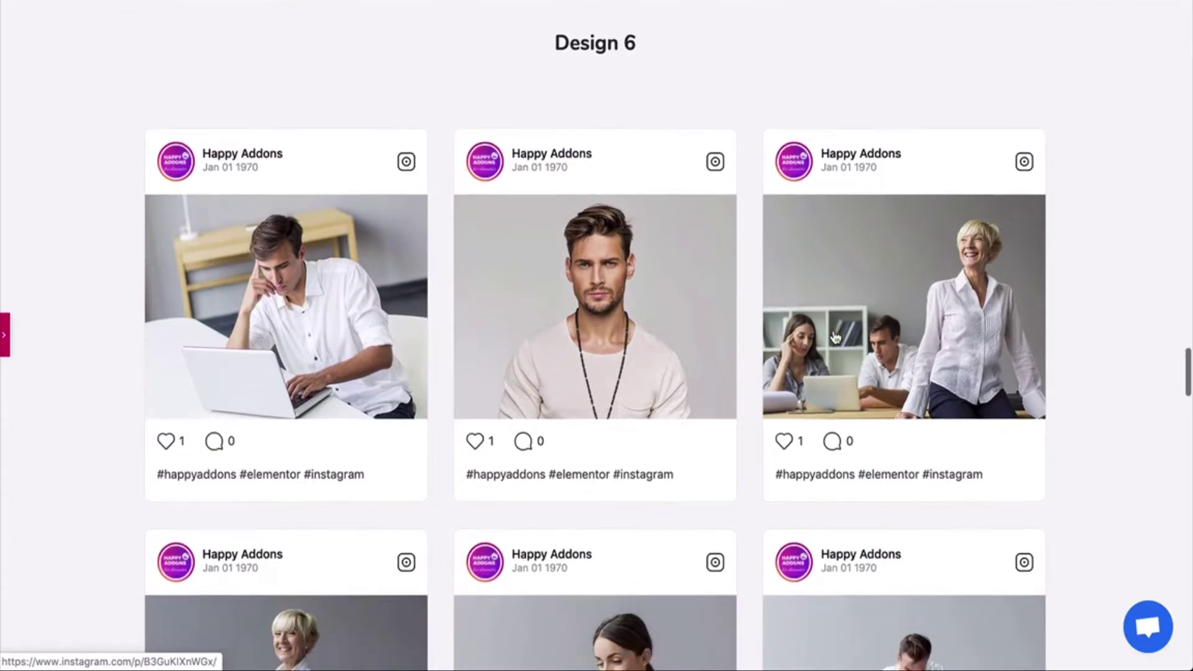
scroll(834, 336, "down", 20)
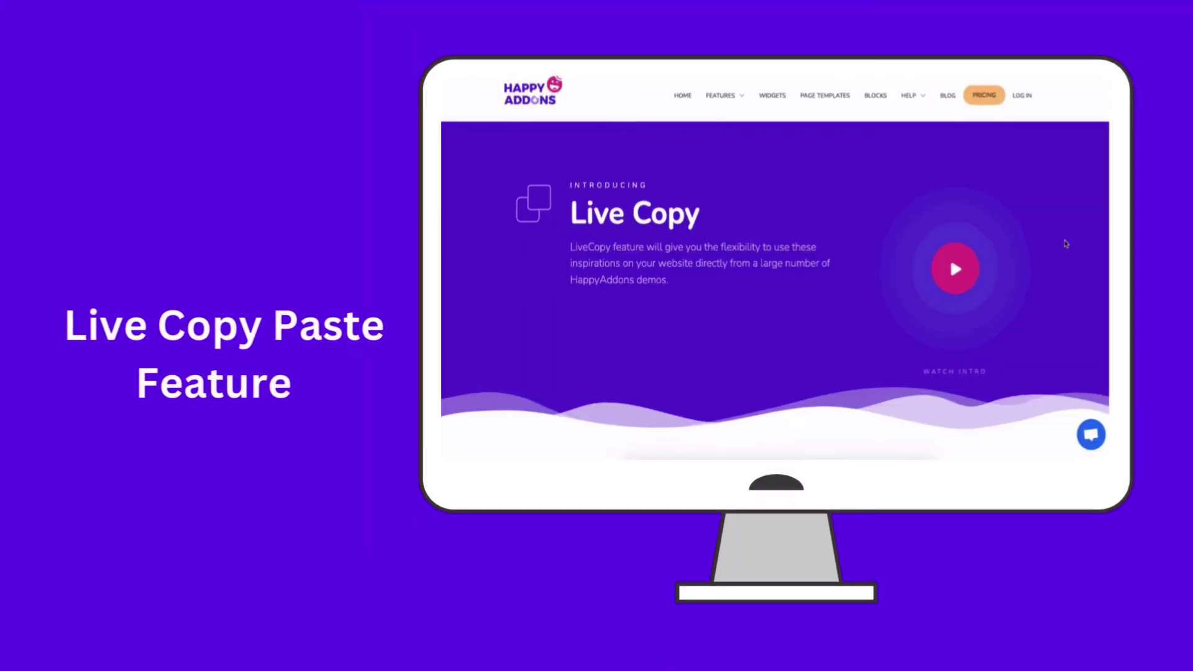
scroll(1067, 245, "down", 10)
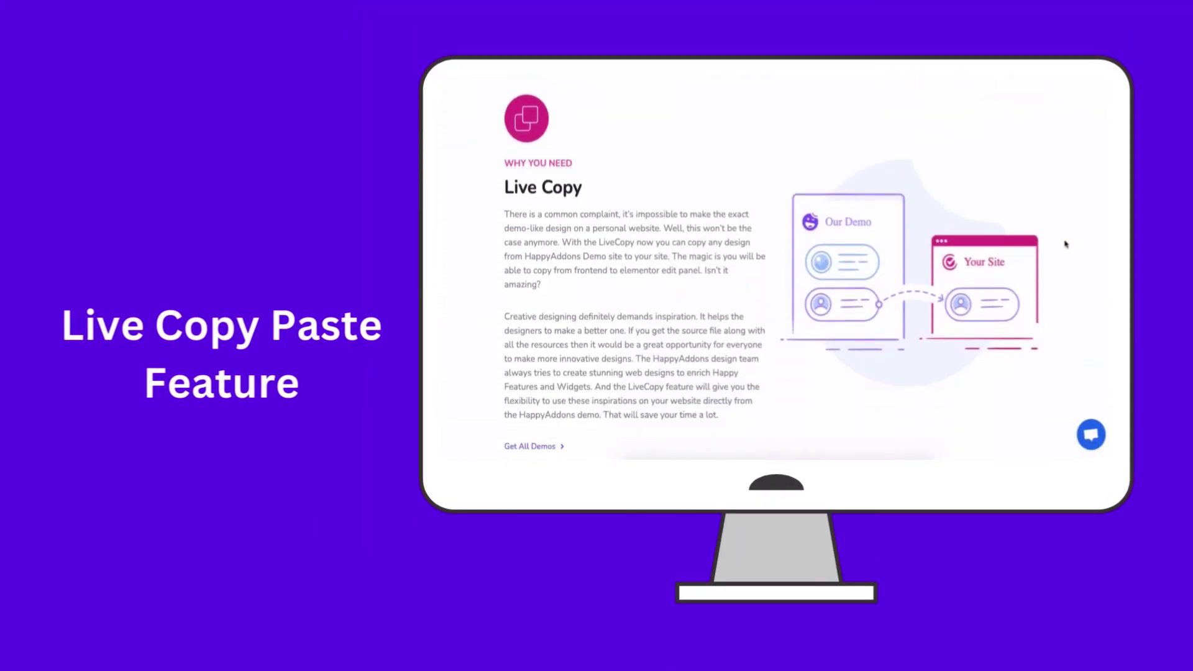
scroll(1067, 244, "down", 15)
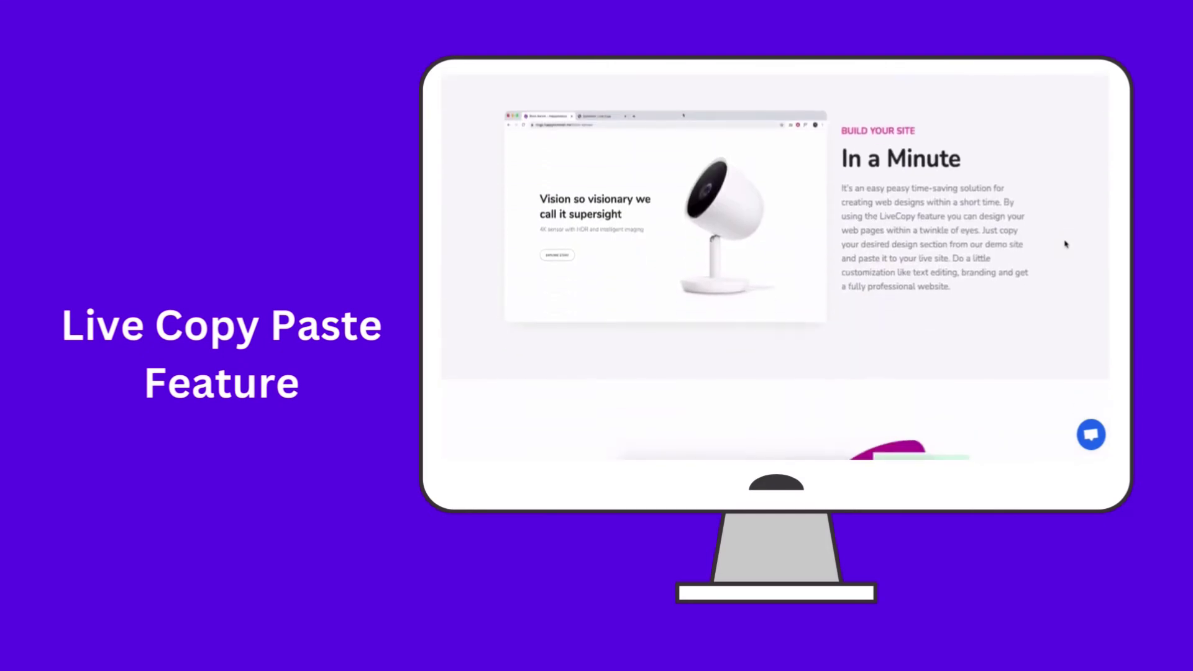
scroll(1066, 245, "down", 3)
scroll(1066, 244, "up", 10)
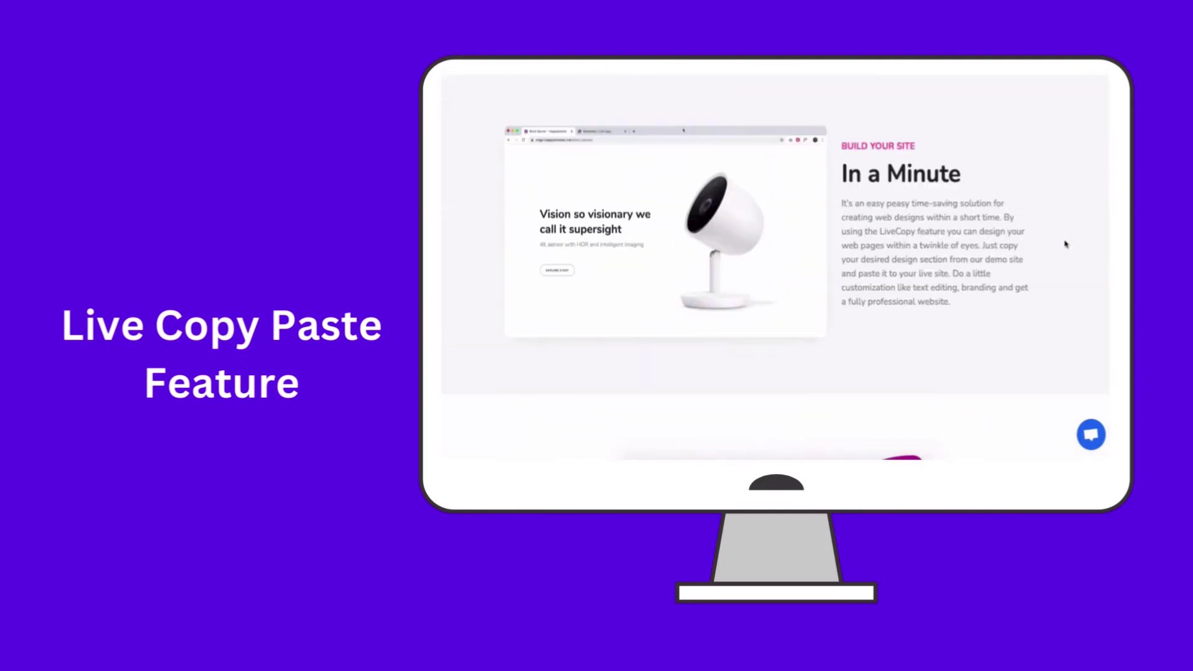
scroll(1067, 245, "up", 12)
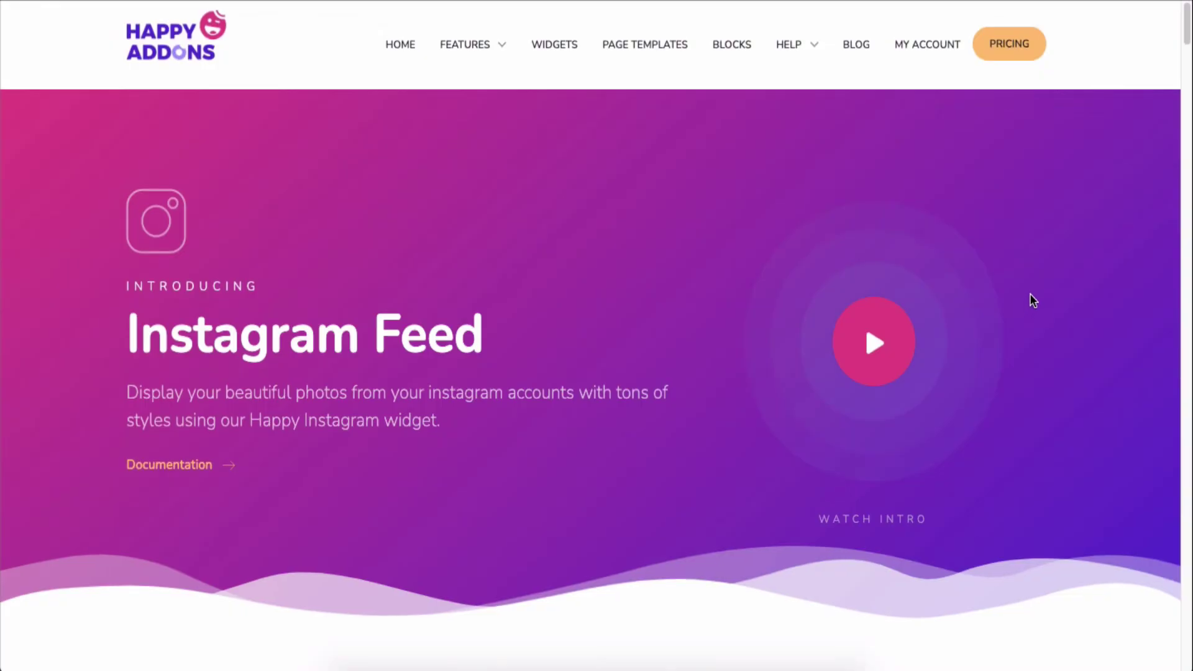
Scroll down to the Design 6 Instagram feed and Live Copy it
scroll(1031, 298, "down", 15)
scroll(995, 298, "down", 20)
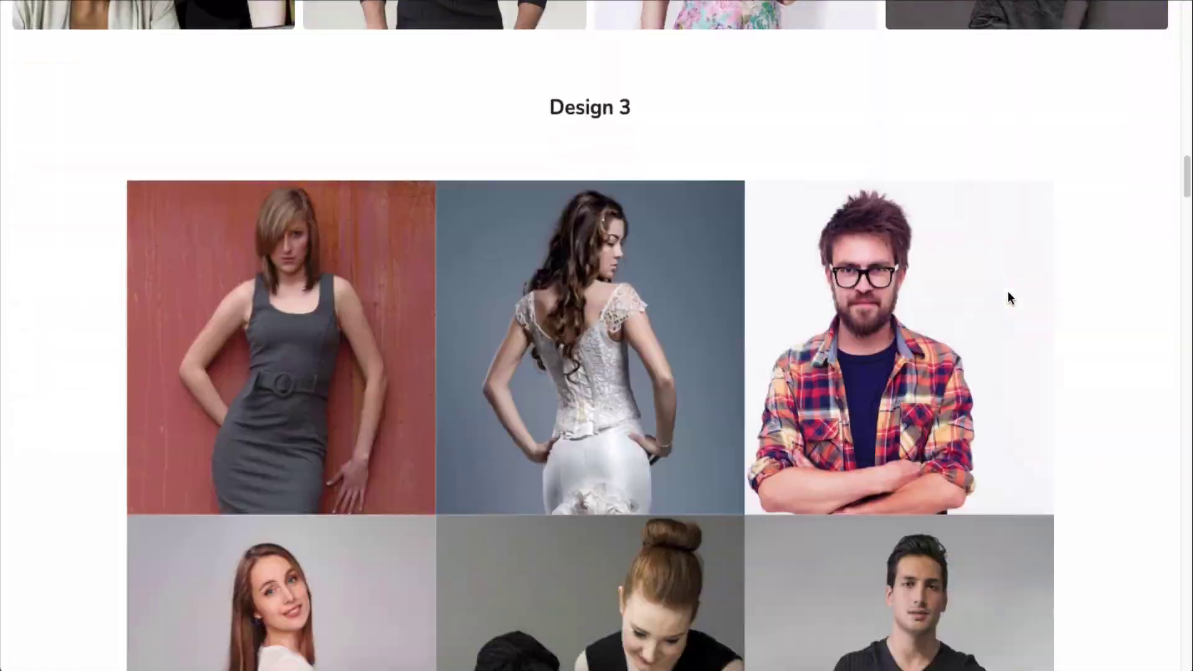
scroll(1008, 298, "down", 10)
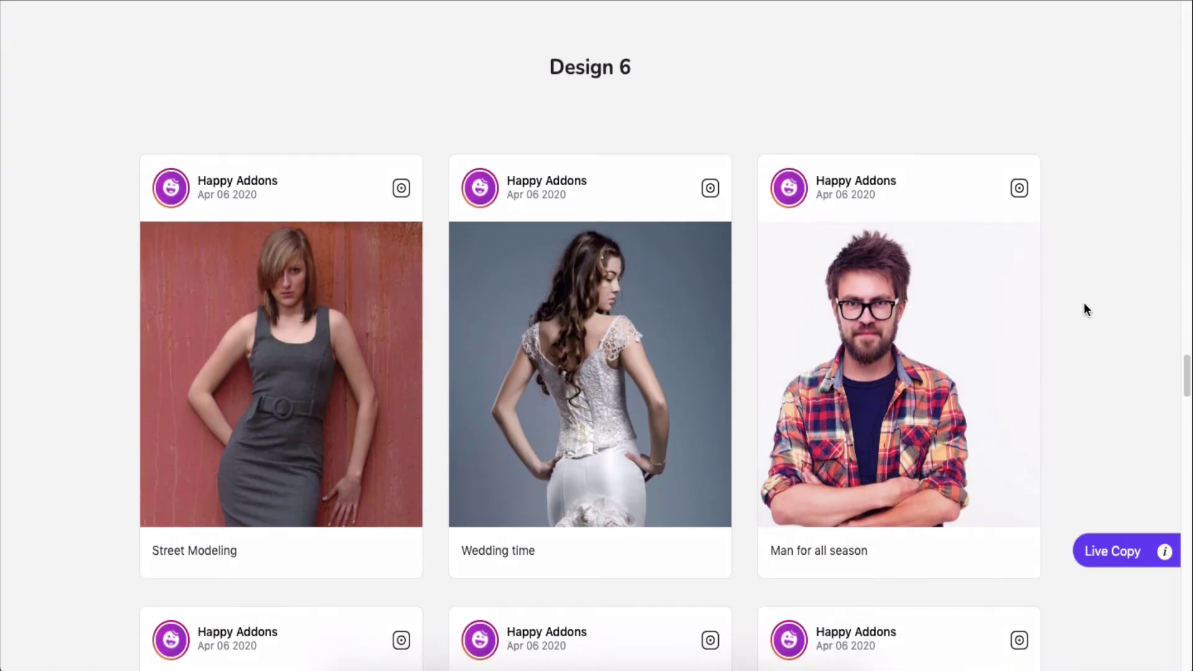
scroll(1084, 305, "down", 2)
left_click(1097, 447)
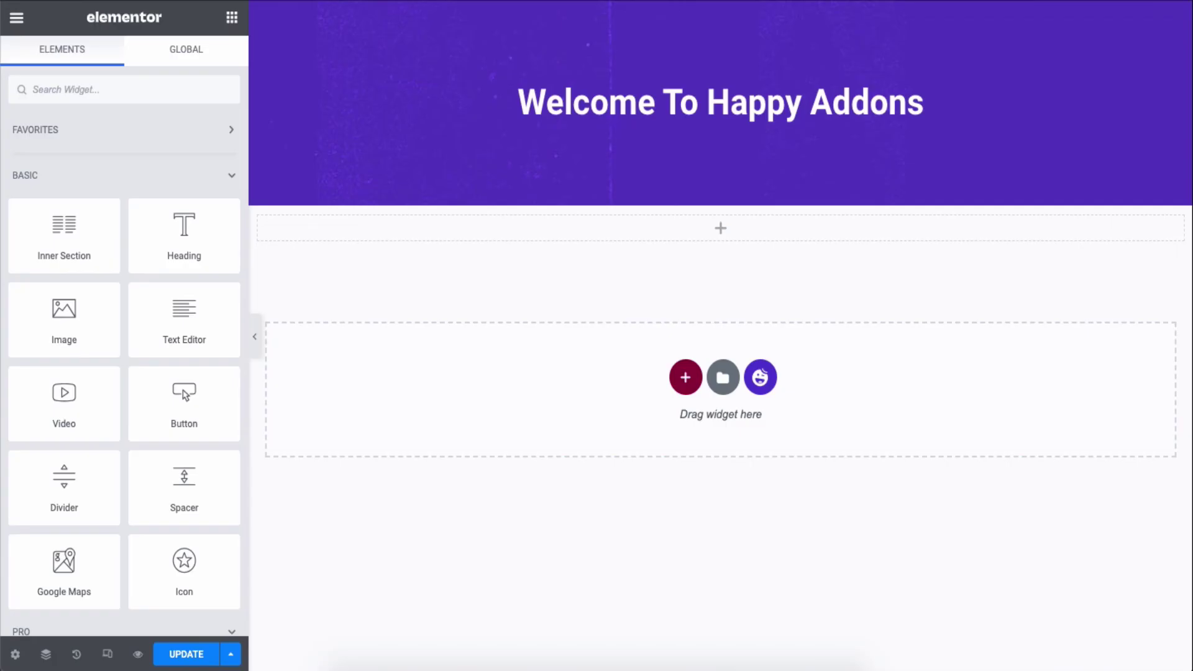
Paste the live-copied Design 6 layout into the empty column with X Paste
right_click(643, 234)
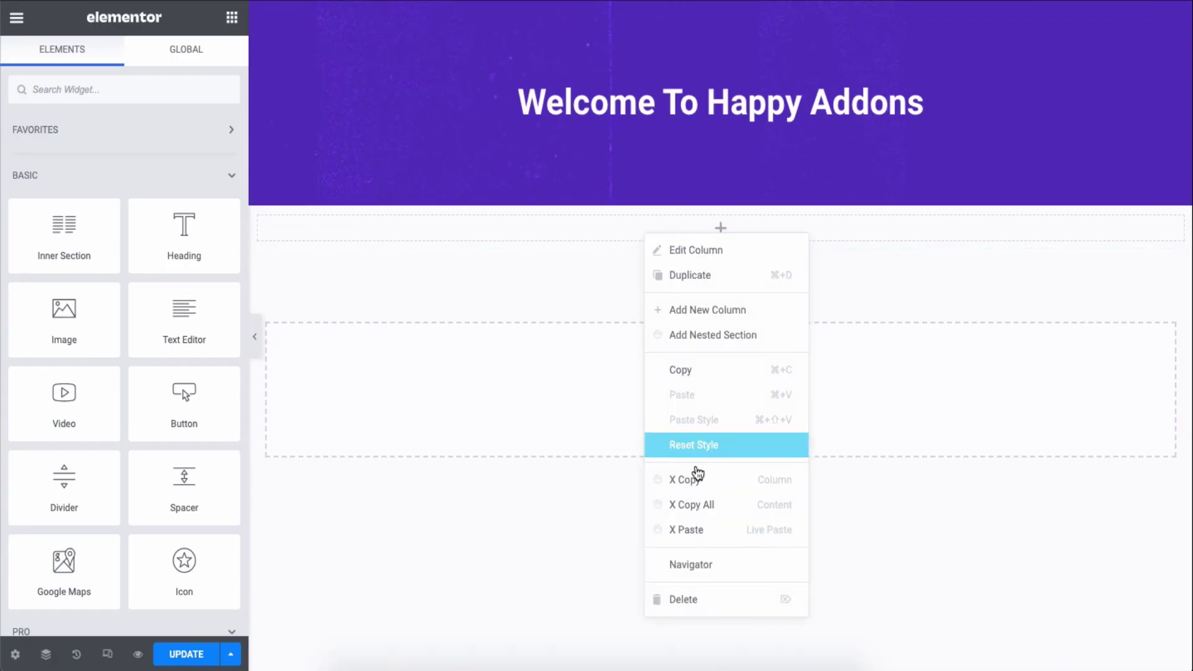
left_click(695, 532)
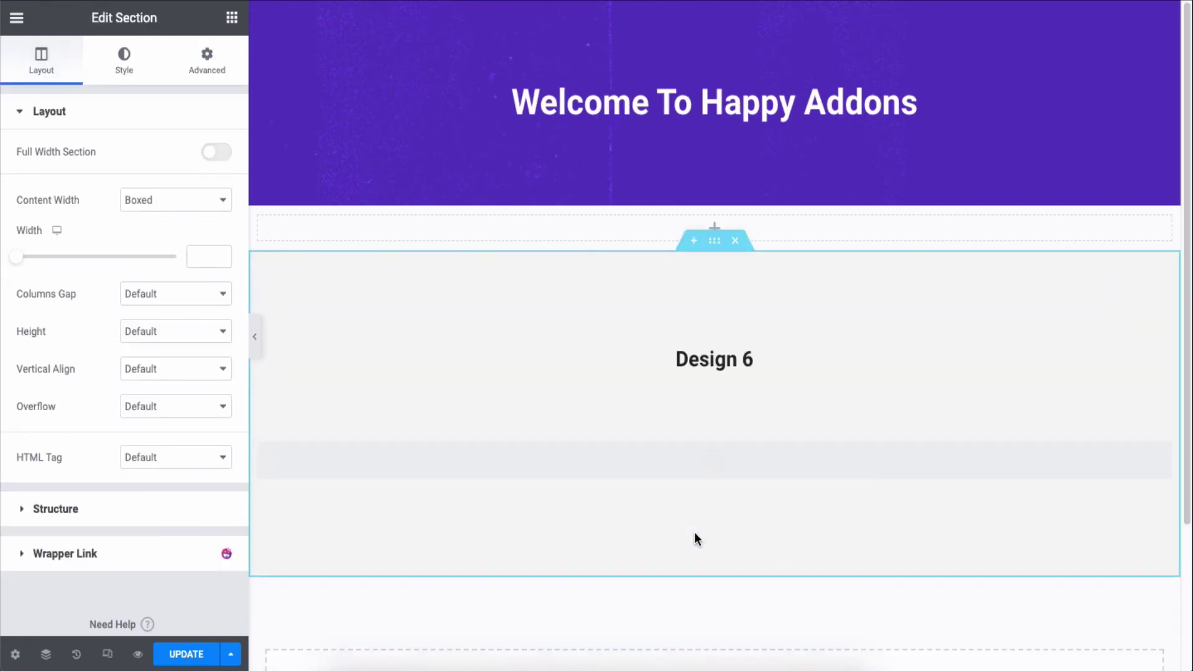
scroll(697, 539, "down", 5)
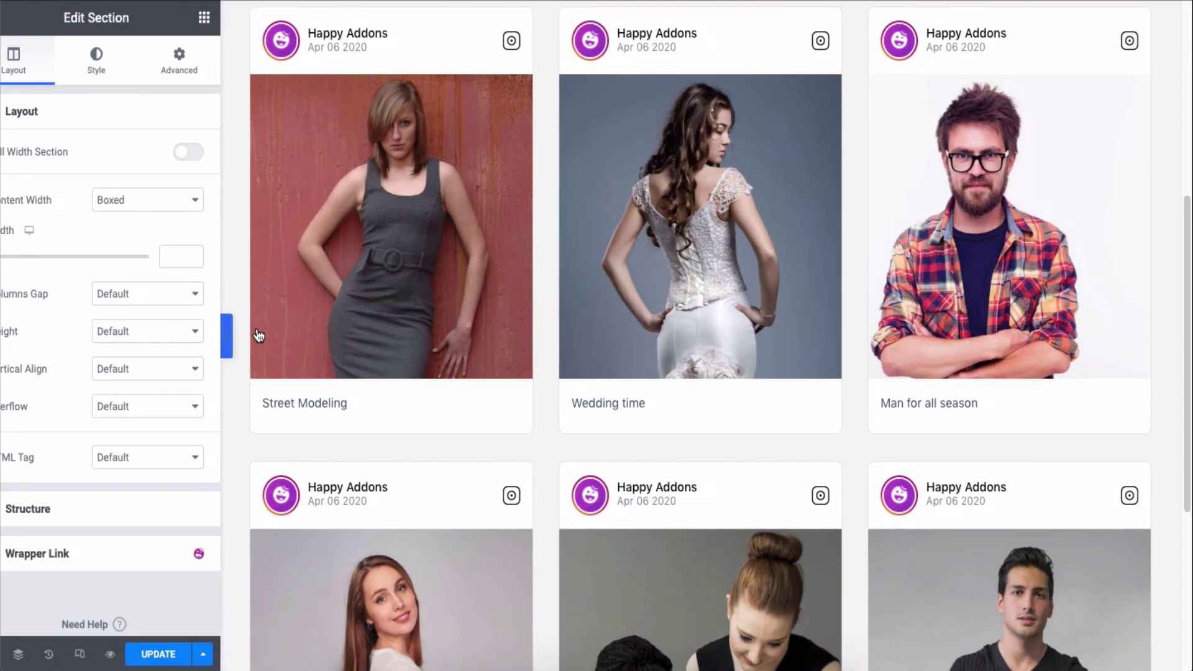
Review the pasted 3-column card grid full-width, then bring the editing panel back
left_click(255, 336)
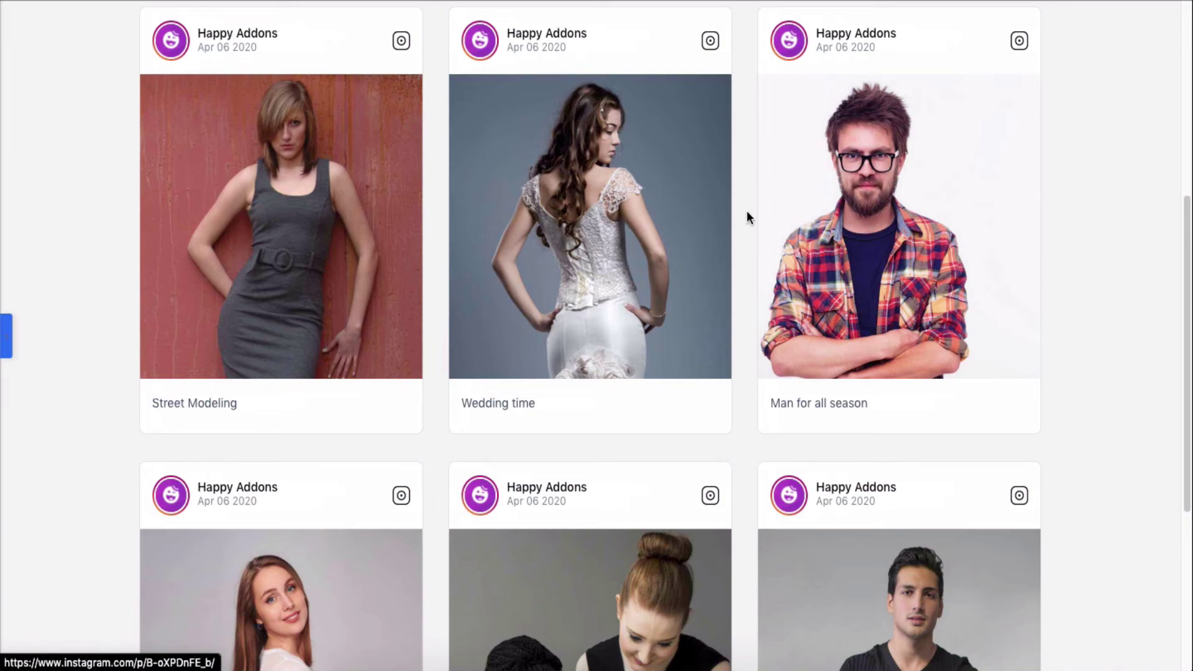
scroll(1076, 218, "up", 3)
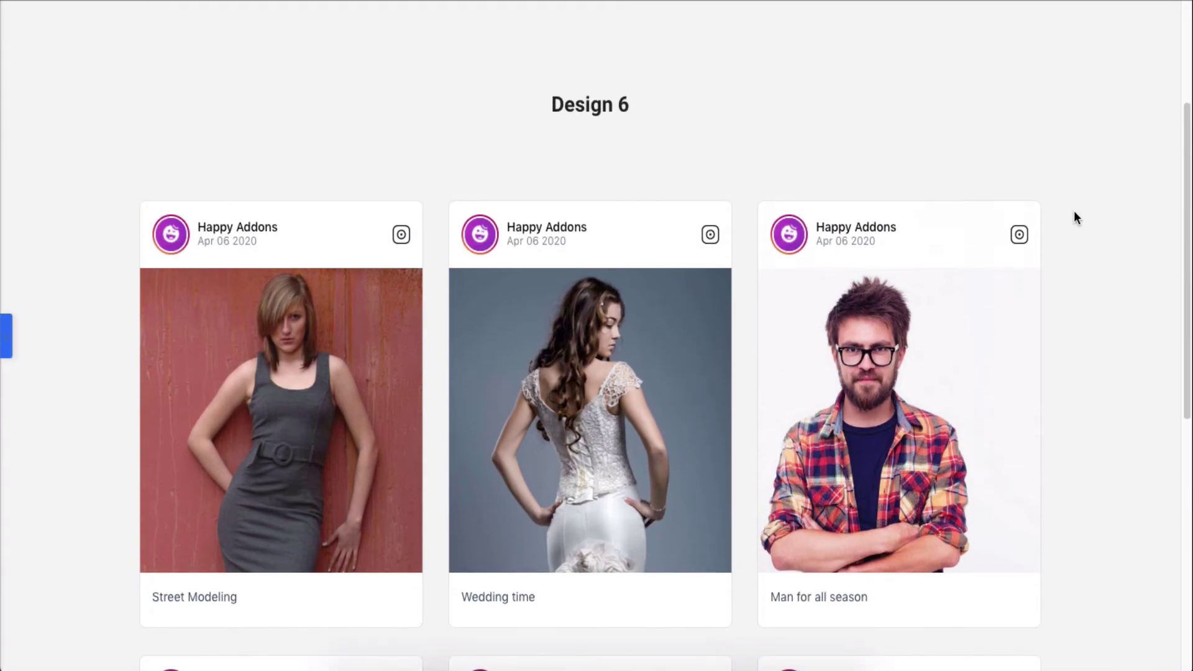
scroll(1078, 218, "down", 4)
scroll(1077, 218, "down", 2)
scroll(1077, 218, "up", 4)
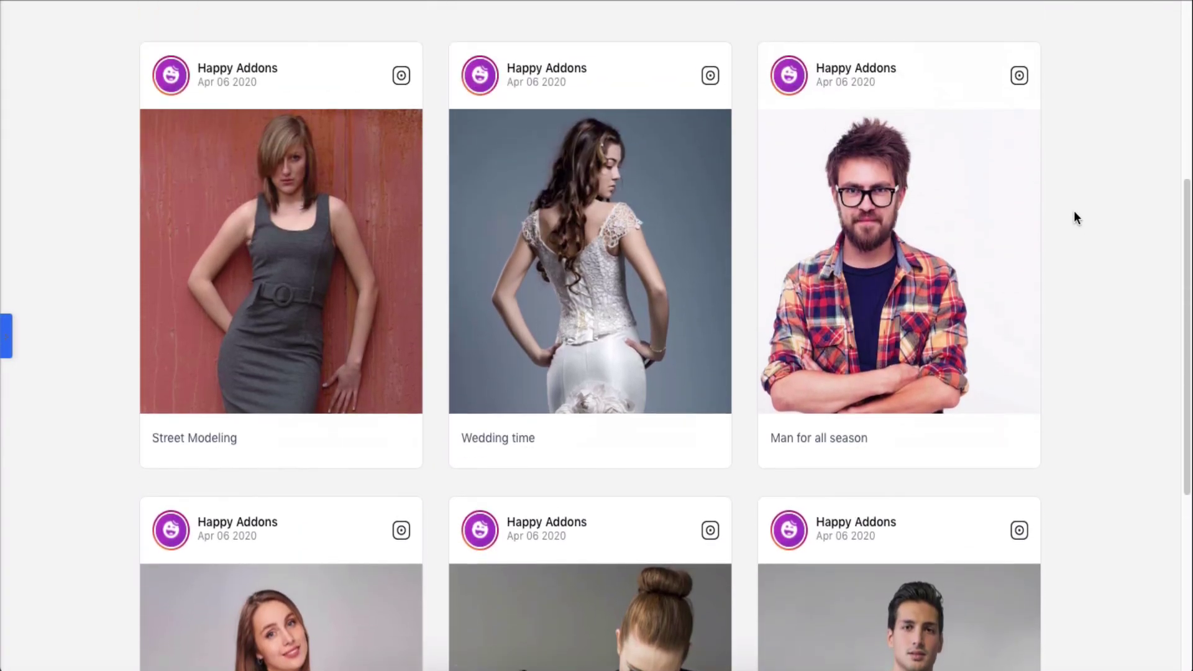
left_click(9, 334)
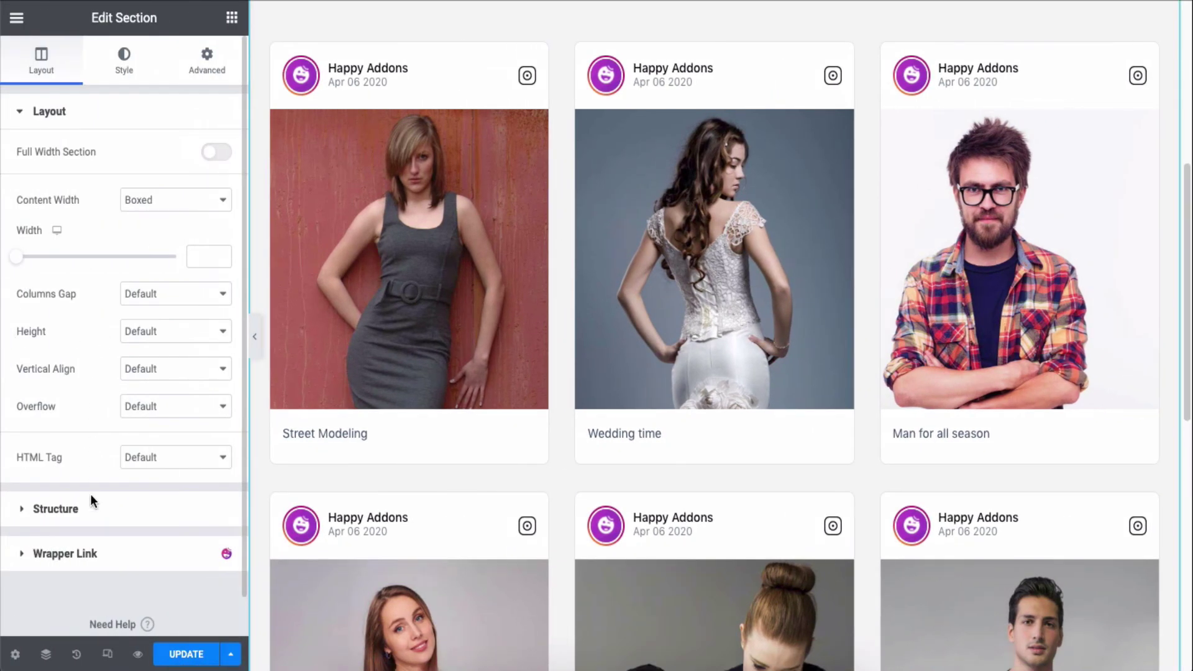
Enable Responsive Mode and check the Design 6 cards at tablet width
left_click(107, 655)
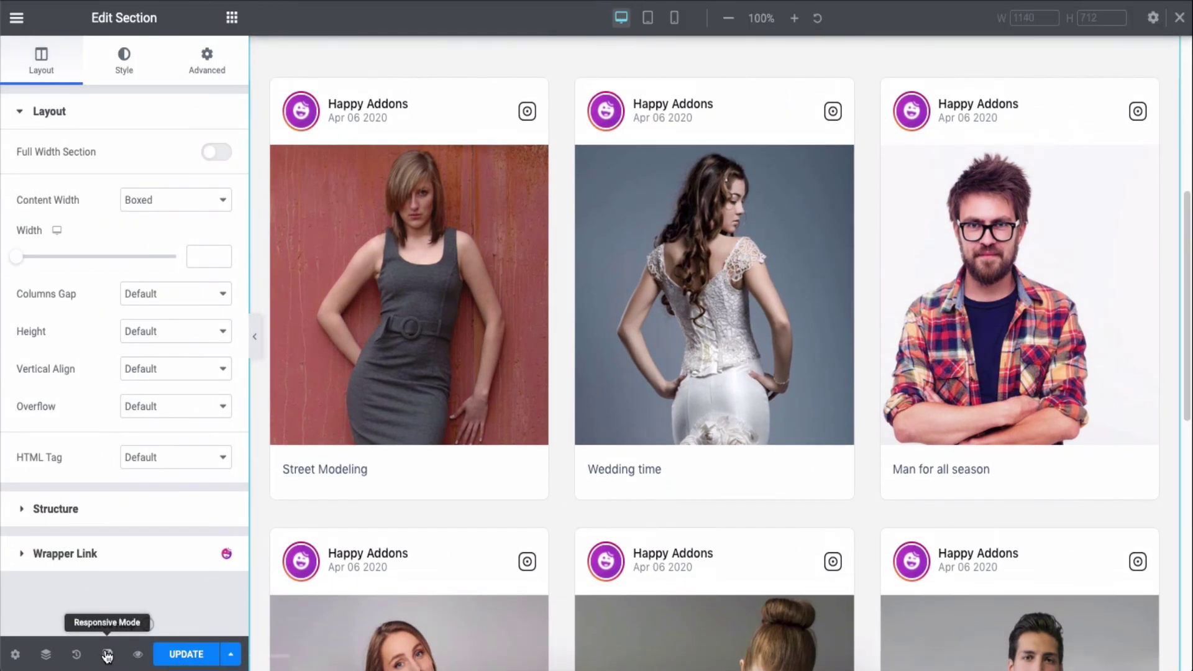
left_click(256, 336)
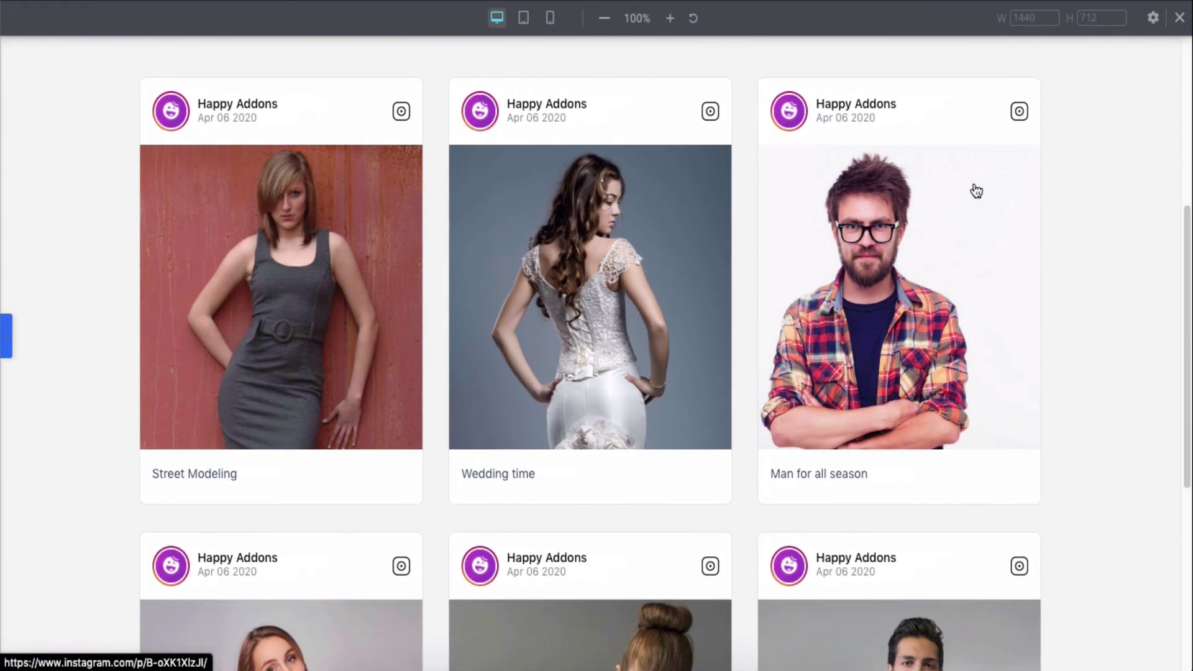
left_click(530, 20)
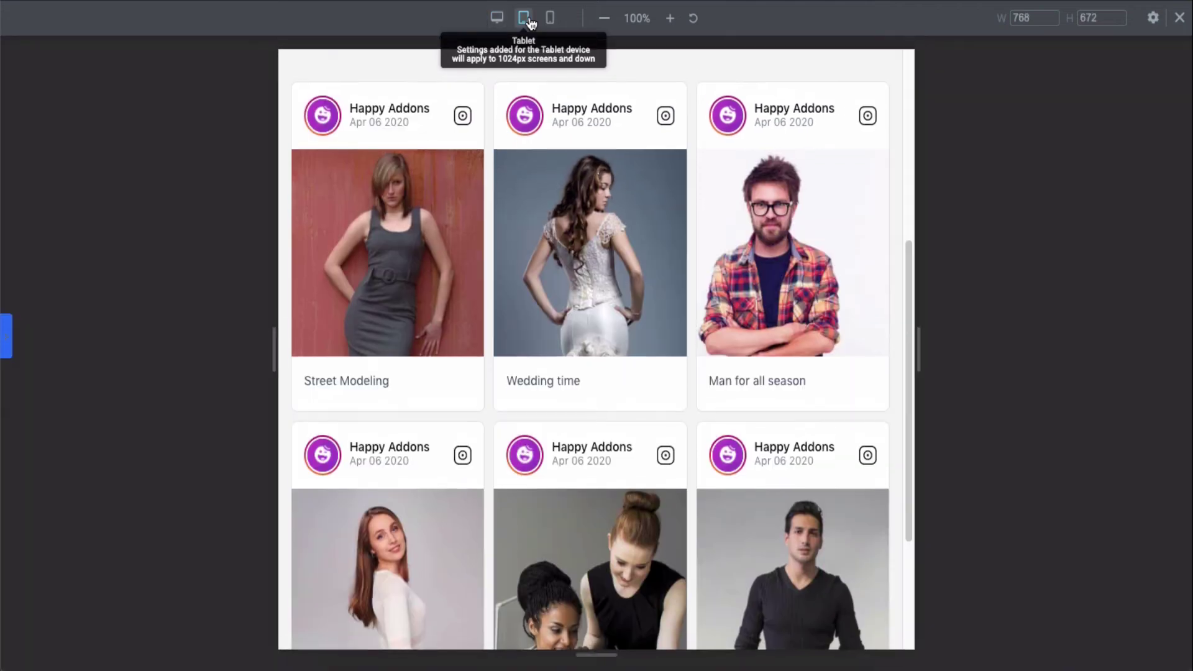
scroll(768, 252, "down", 9)
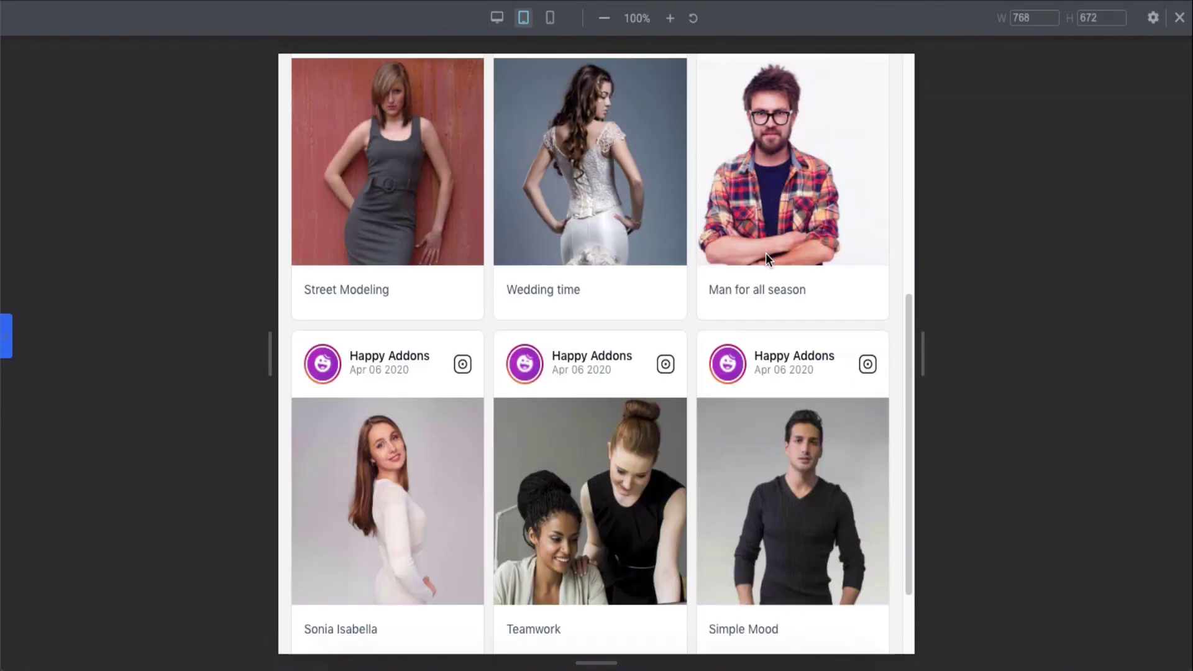
scroll(766, 258, "up", 3)
scroll(768, 264, "up", 5)
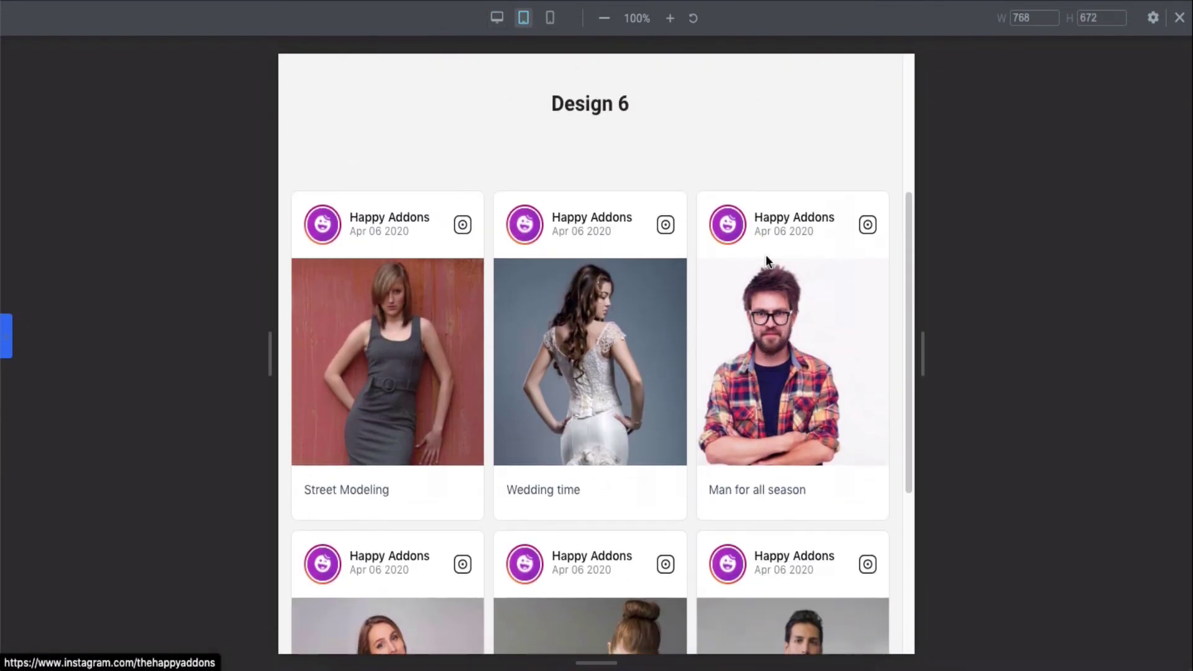
Check the cards at mobile width, then return to the full-width desktop preview
left_click(555, 23)
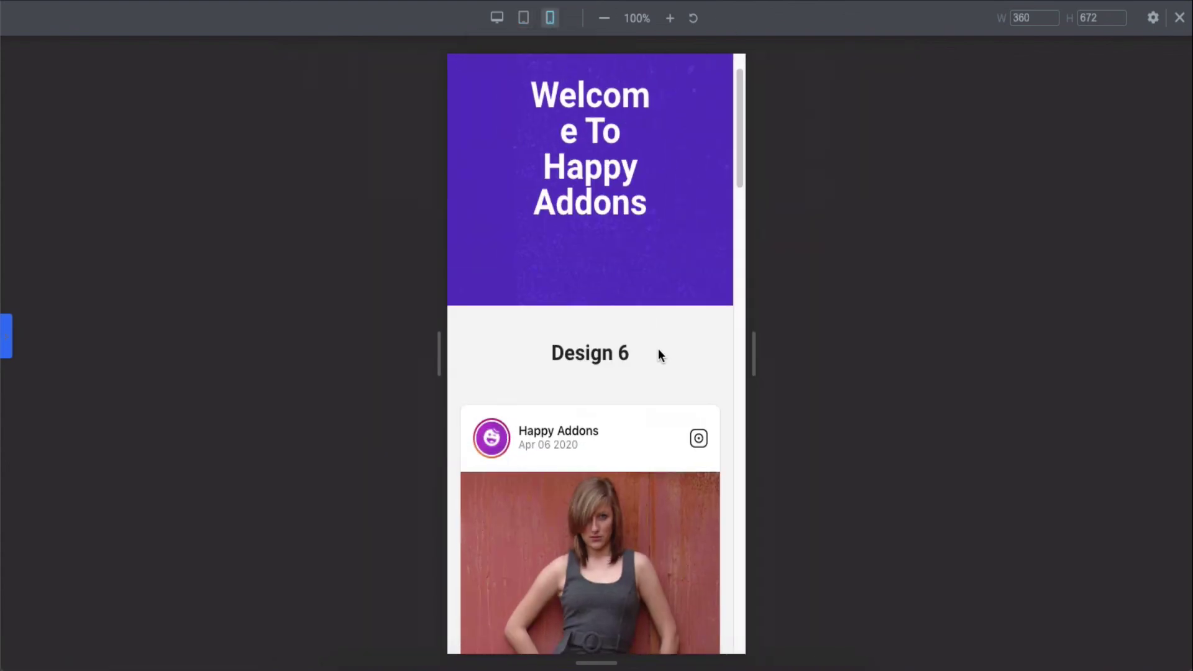
scroll(659, 349, "down", 12)
scroll(658, 348, "down", 20)
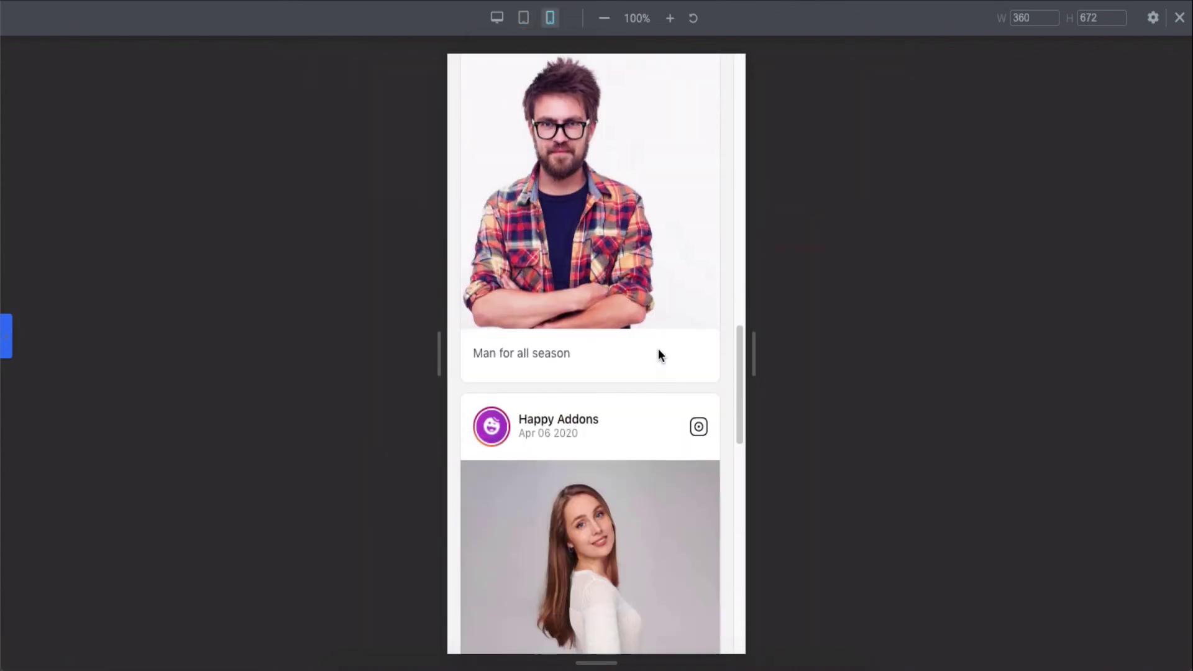
scroll(659, 351, "up", 20)
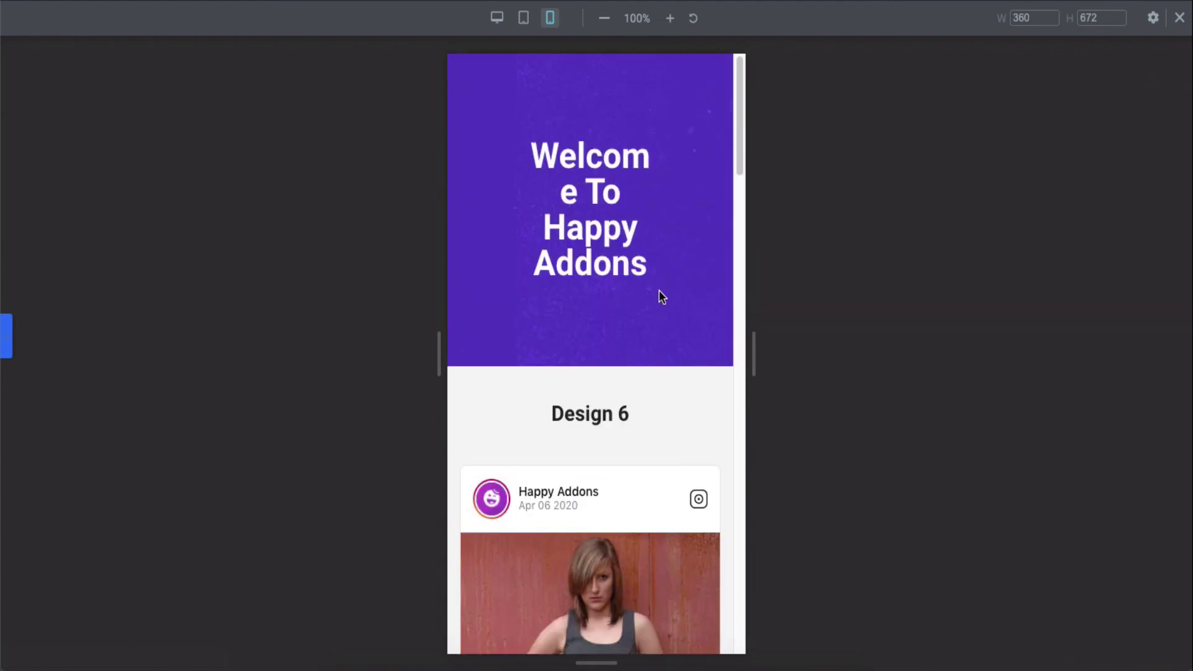
left_click(496, 17)
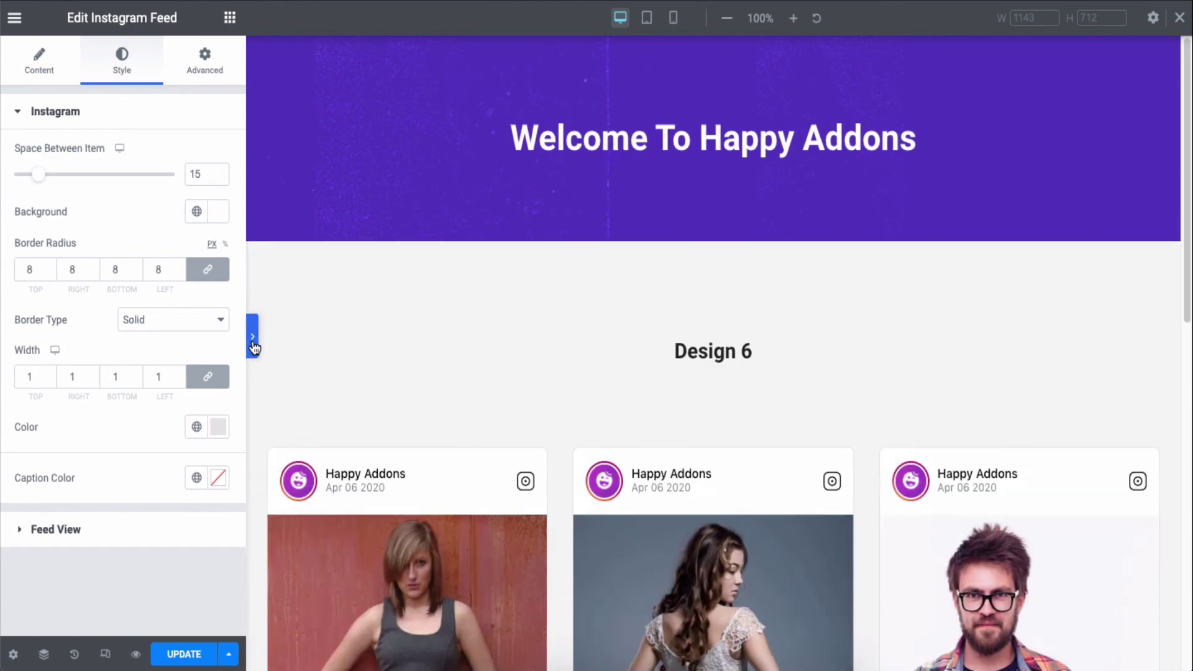
left_click(253, 337)
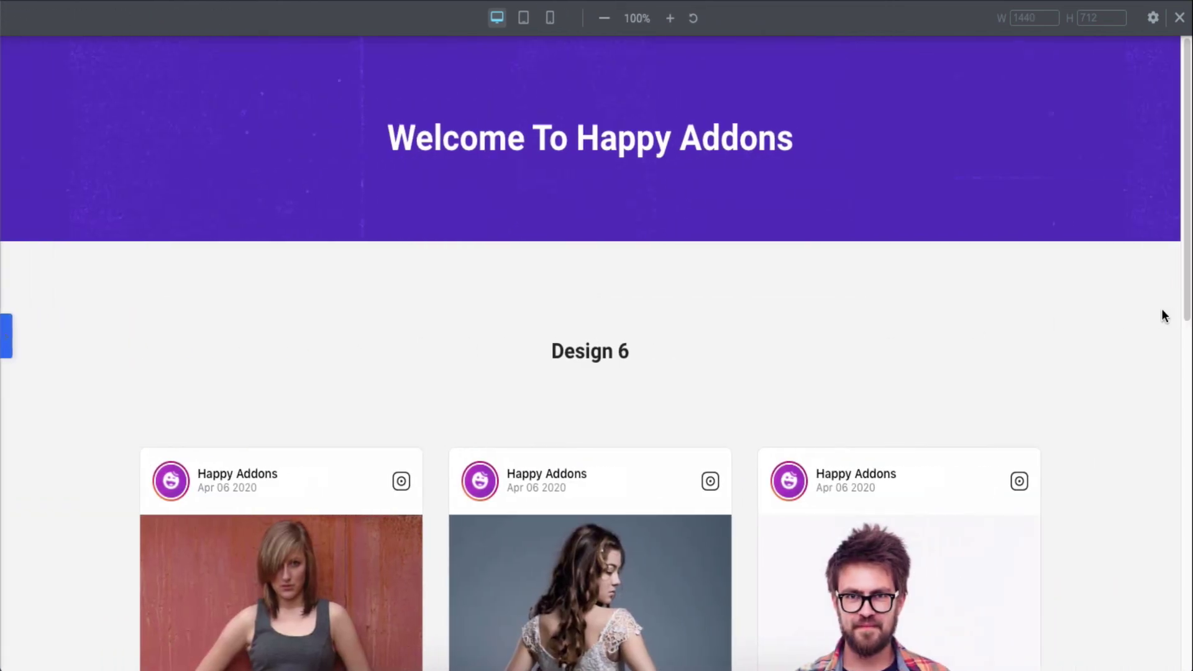